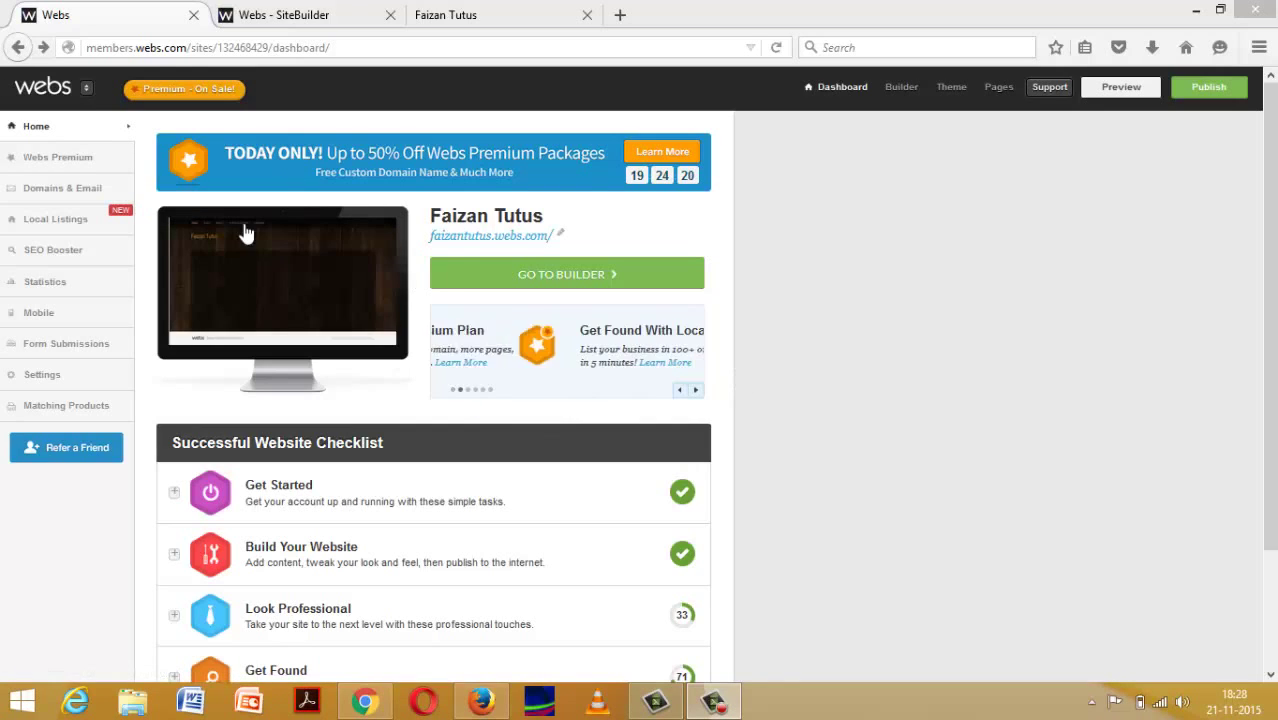
Open the Webs Premium page and compare the prices and features of the Starter, Enhanced and Pro plans.
{"action": "left_click", "coordinate": [73, 163]}
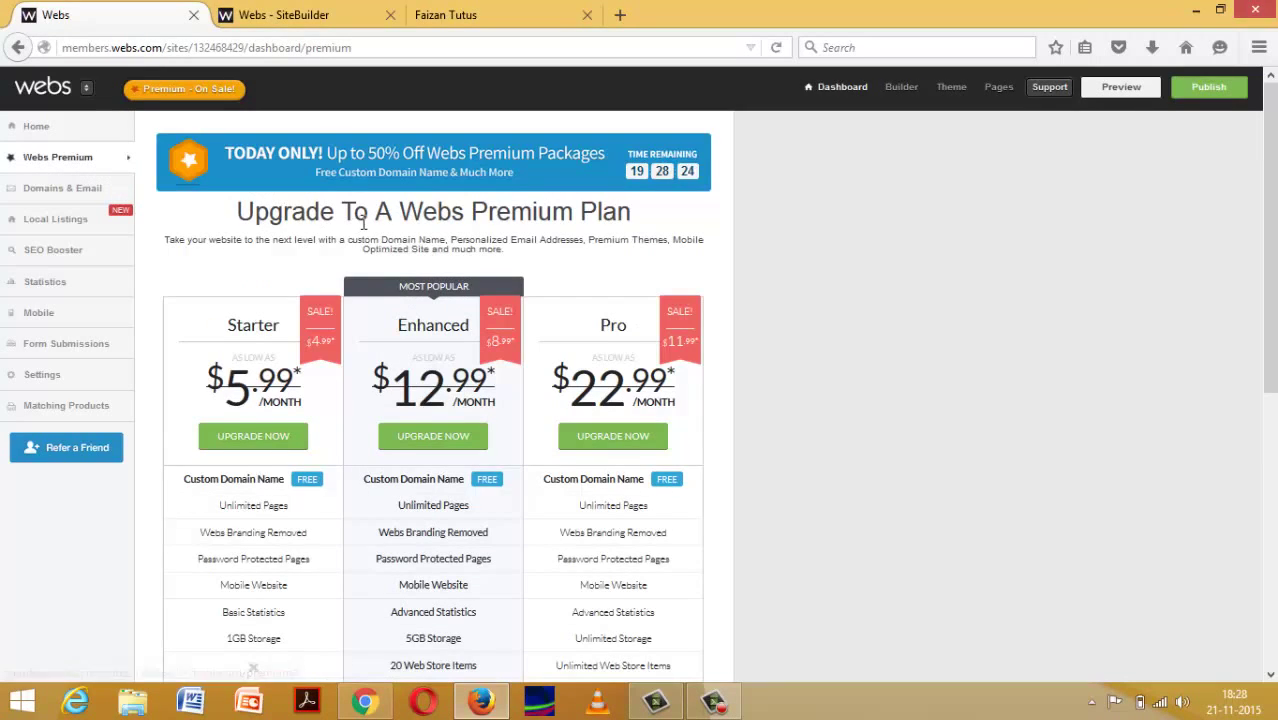
{"action": "scroll", "coordinate": [365, 230], "scroll_direction": "down", "scroll_amount": 2}
{"action": "scroll", "coordinate": [363, 220], "scroll_direction": "down", "scroll_amount": 5}
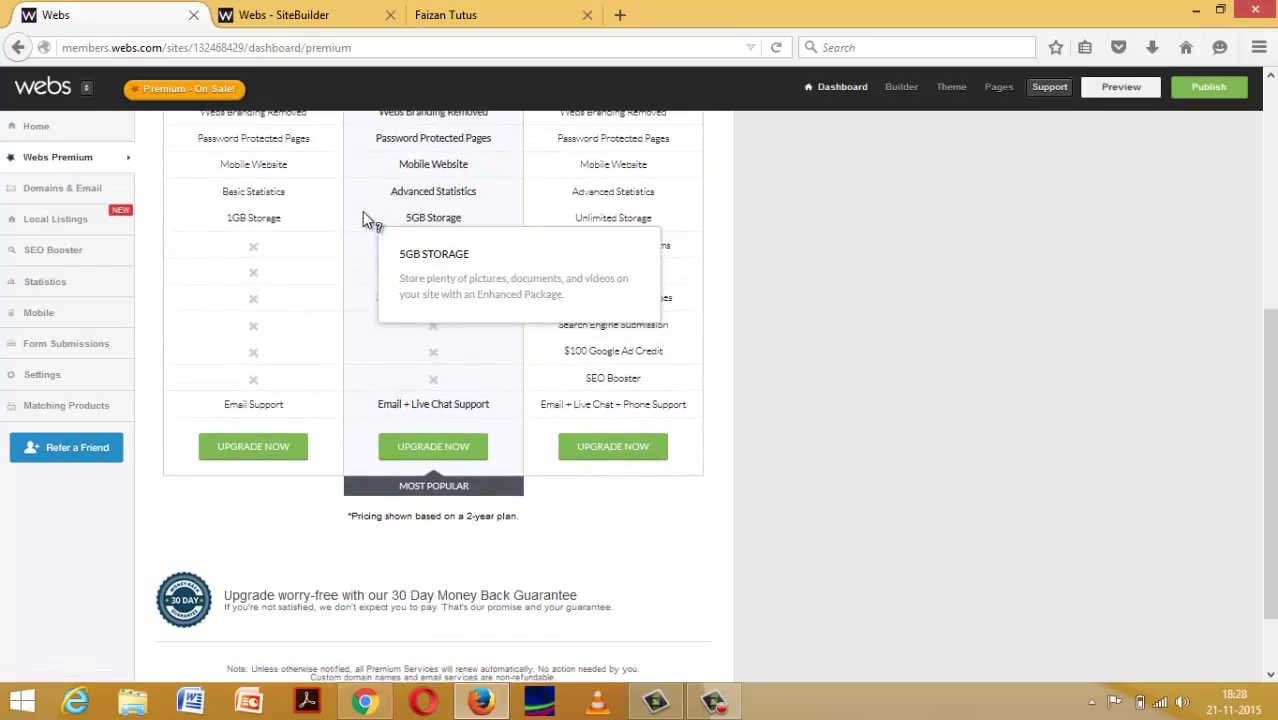
{"action": "scroll", "coordinate": [362, 211], "scroll_direction": "up", "scroll_amount": 6}
{"action": "scroll", "coordinate": [363, 215], "scroll_direction": "down", "scroll_amount": 5}
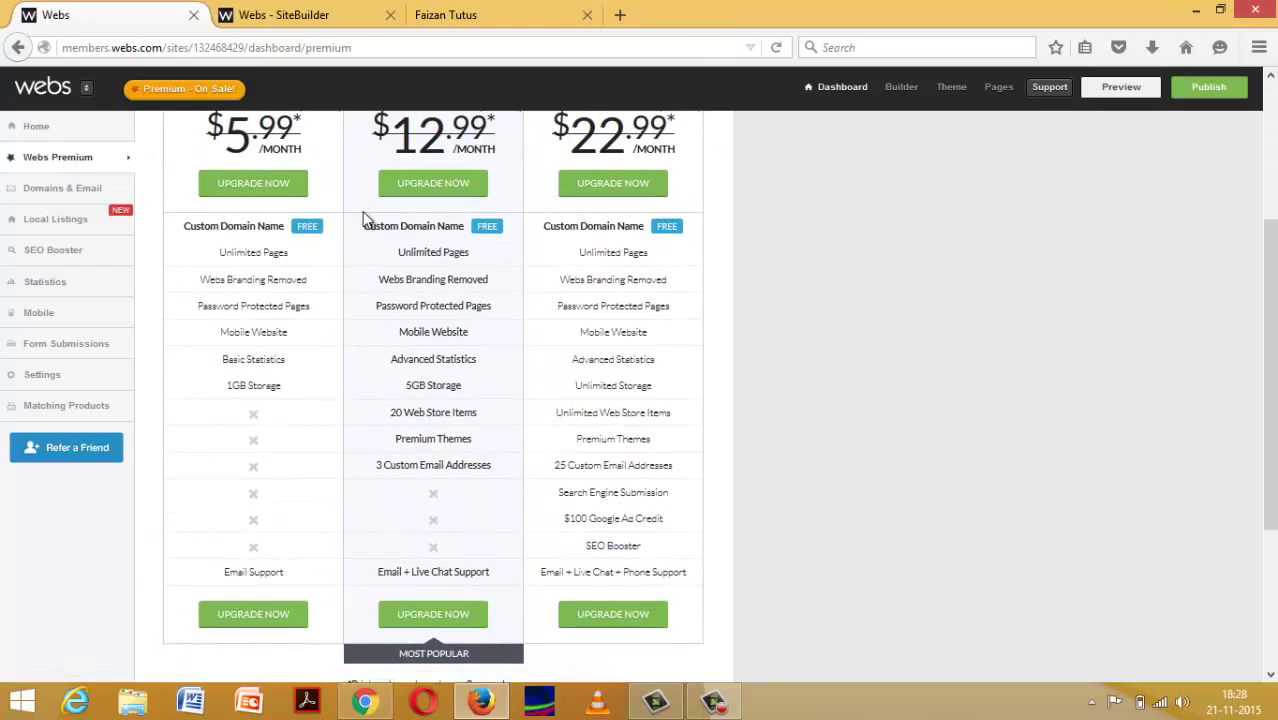
{"action": "scroll", "coordinate": [363, 215], "scroll_direction": "up", "scroll_amount": 2}
{"action": "scroll", "coordinate": [365, 212], "scroll_direction": "down", "scroll_amount": 6}
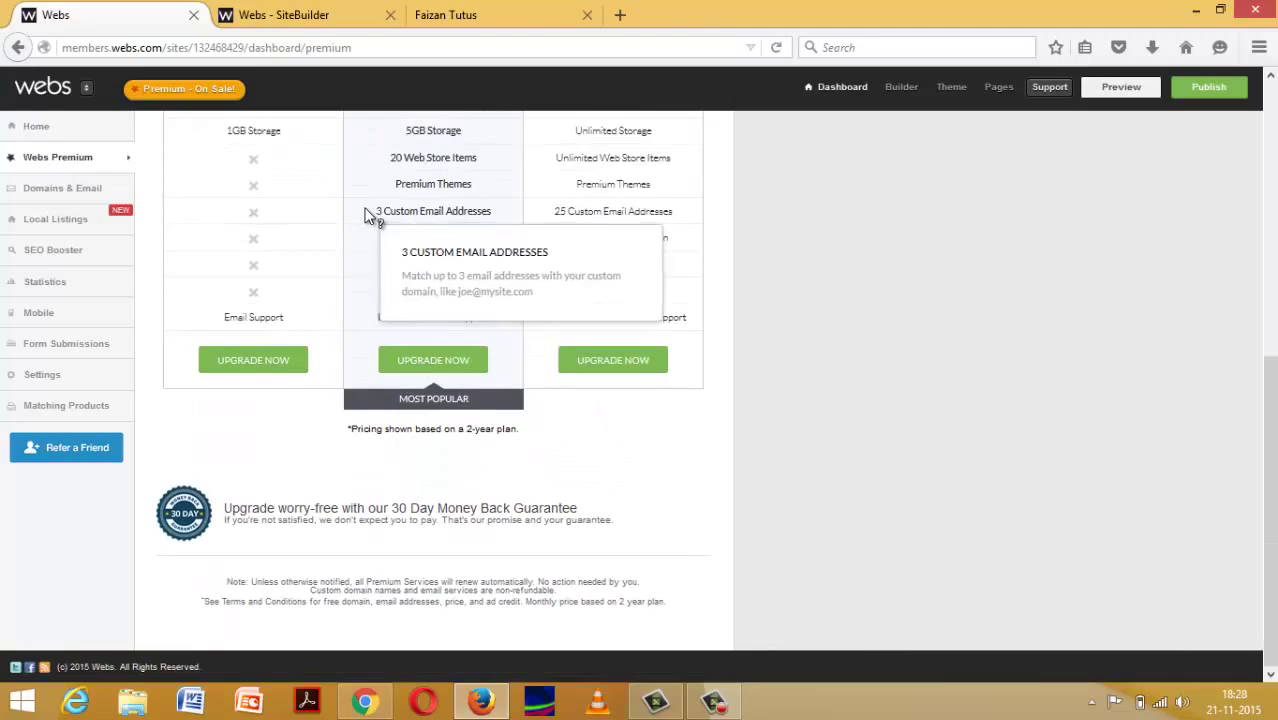
{"action": "scroll", "coordinate": [366, 215], "scroll_direction": "up", "scroll_amount": 5}
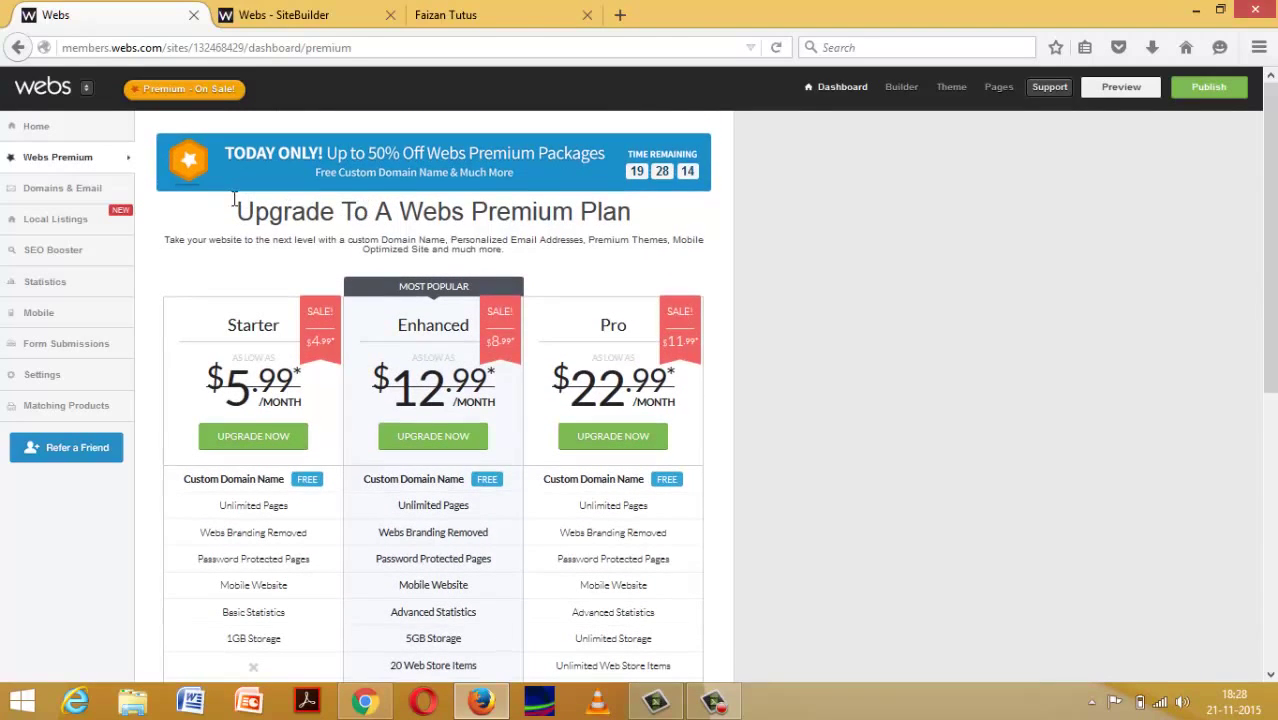
{"action": "right_click", "coordinate": [662, 233]}
{"action": "left_click", "coordinate": [651, 214]}
{"action": "scroll", "coordinate": [636, 287], "scroll_direction": "down", "scroll_amount": 1}
{"action": "scroll", "coordinate": [636, 287], "scroll_direction": "down", "scroll_amount": 1}
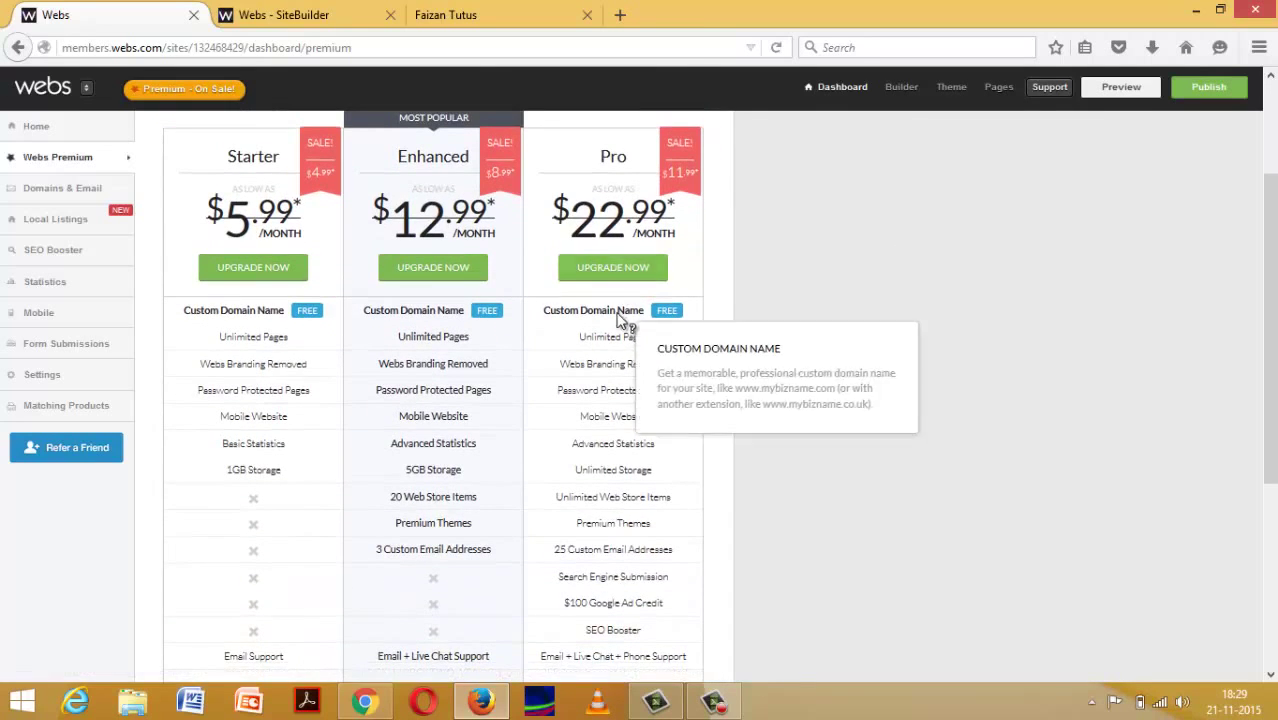
{"action": "scroll", "coordinate": [449, 462], "scroll_direction": "down", "scroll_amount": 1}
{"action": "scroll", "coordinate": [452, 454], "scroll_direction": "up", "scroll_amount": 1}
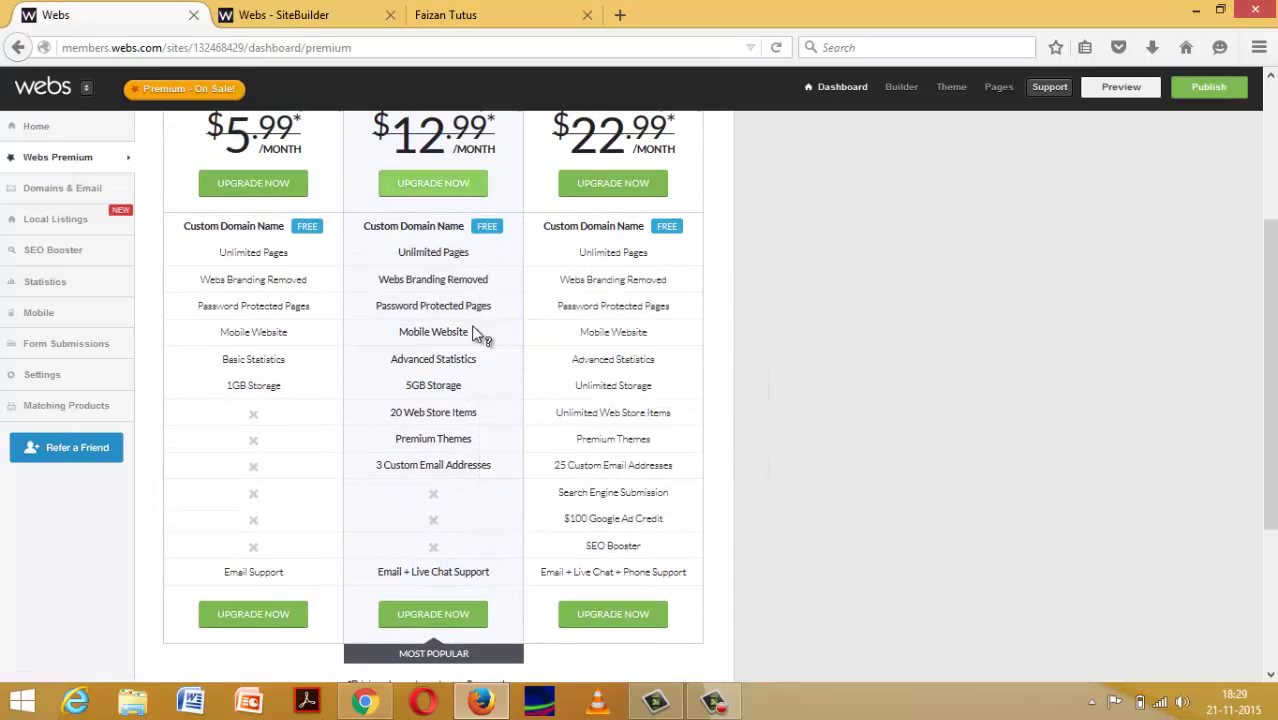
{"action": "scroll", "coordinate": [476, 240], "scroll_direction": "up", "scroll_amount": 3}
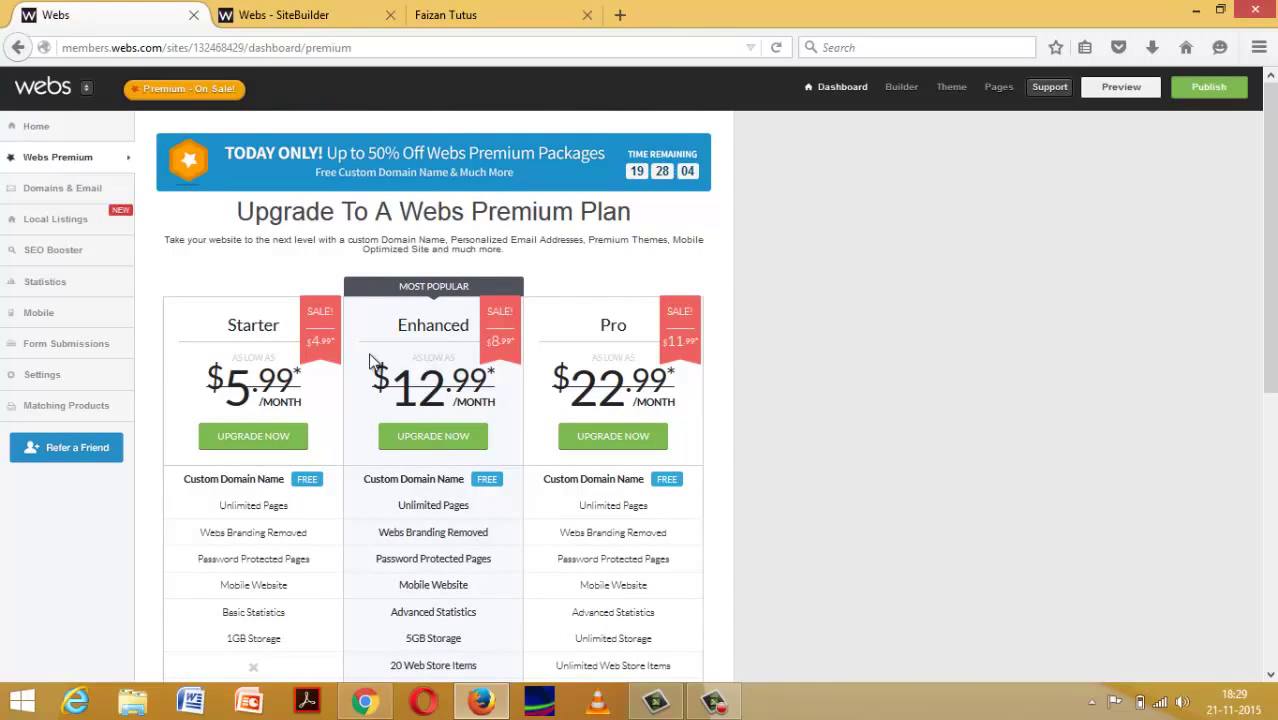
View the custom domain name page and the custom email page under Domains & Email.
{"action": "left_click", "coordinate": [77, 197]}
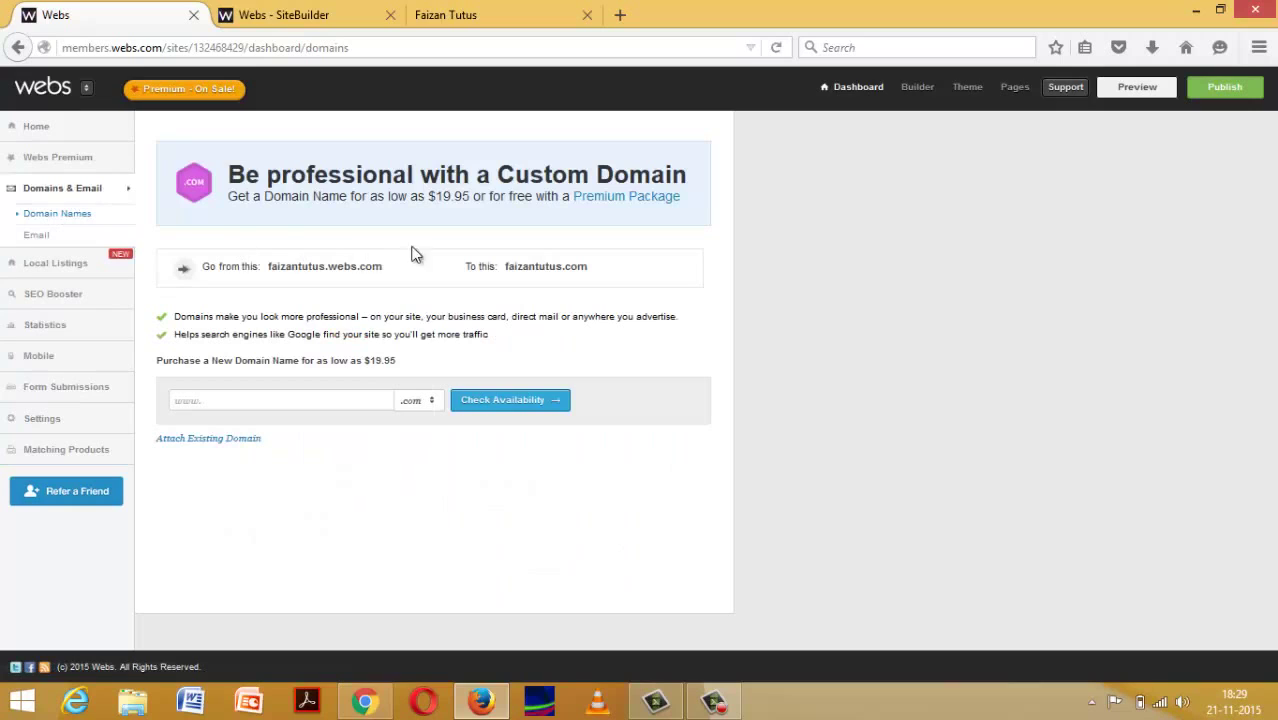
{"action": "left_click", "coordinate": [42, 238]}
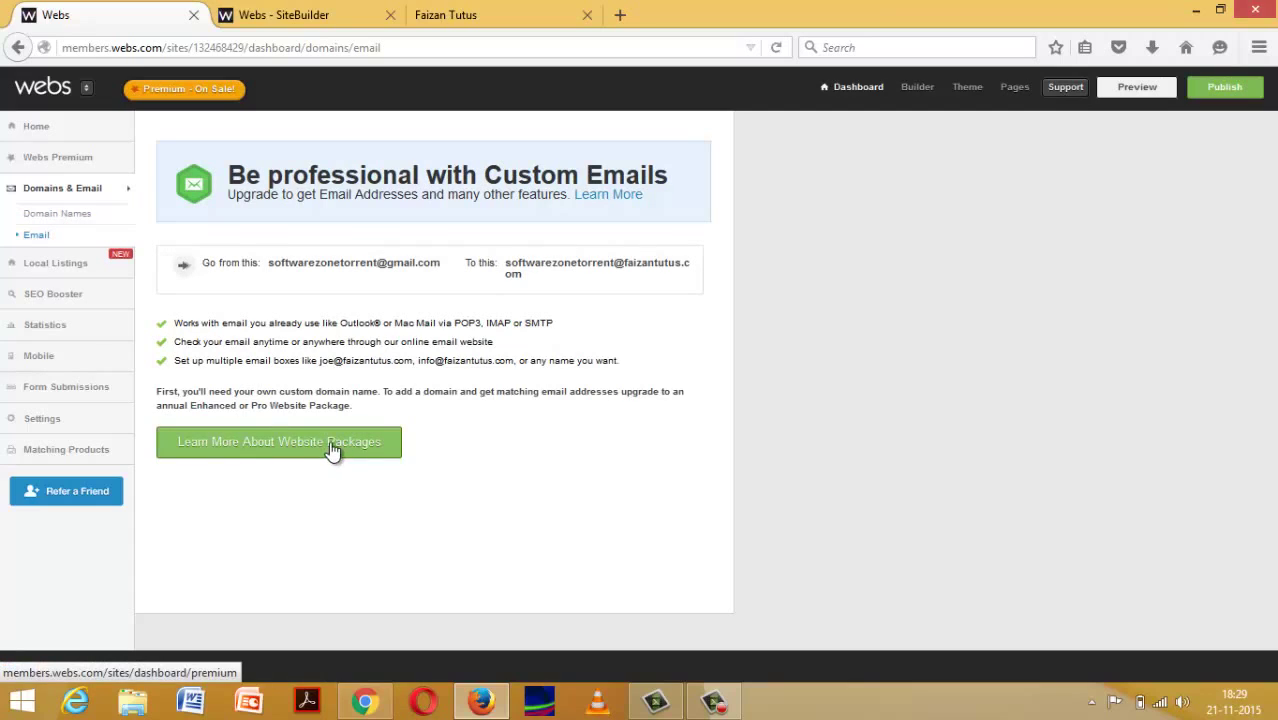
Open Local Listings and review the listing check form and the purchase offer.
{"action": "left_click", "coordinate": [75, 272]}
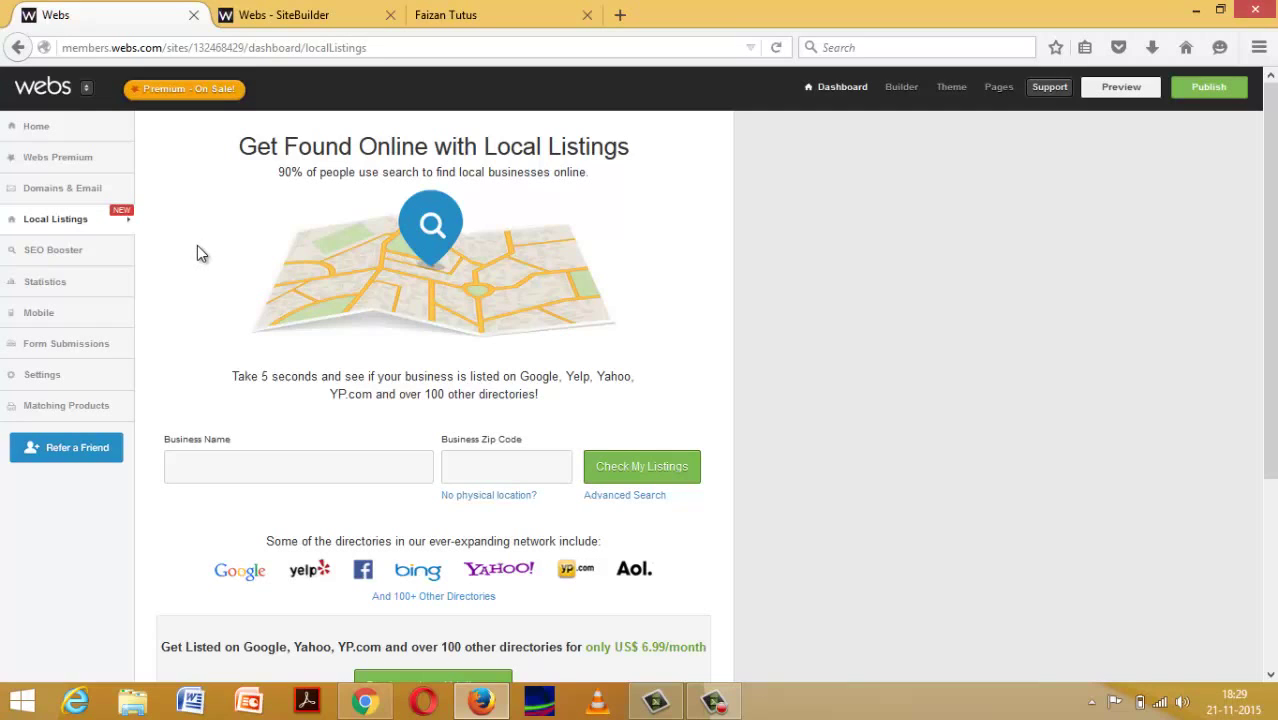
{"action": "scroll", "coordinate": [199, 251], "scroll_direction": "down", "scroll_amount": 3}
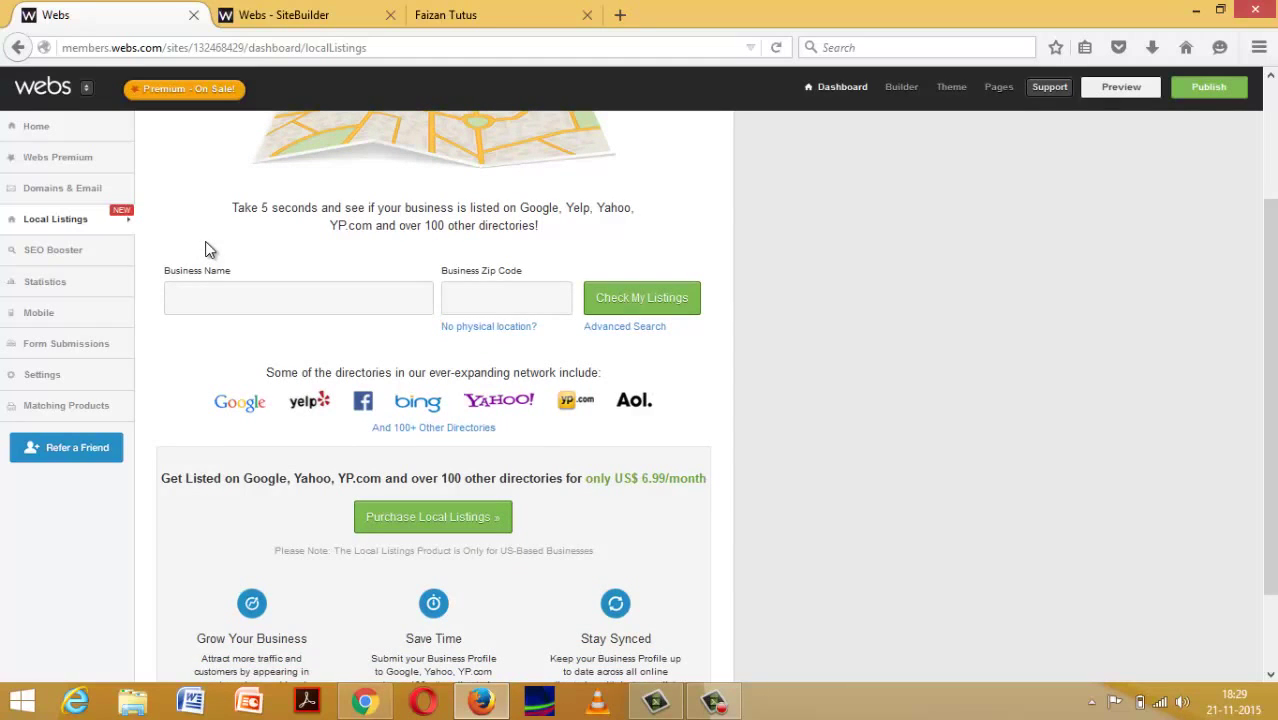
{"action": "scroll", "coordinate": [205, 248], "scroll_direction": "down", "scroll_amount": 1}
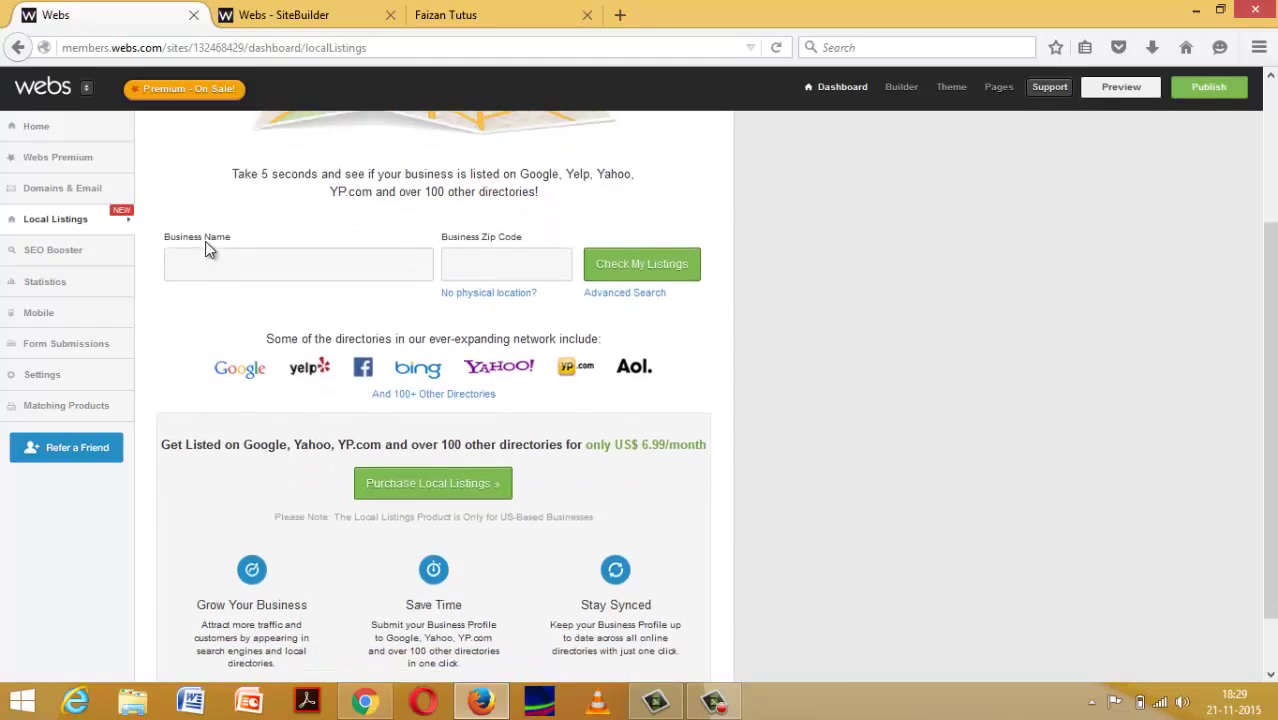
{"action": "scroll", "coordinate": [222, 248], "scroll_direction": "up", "scroll_amount": 2}
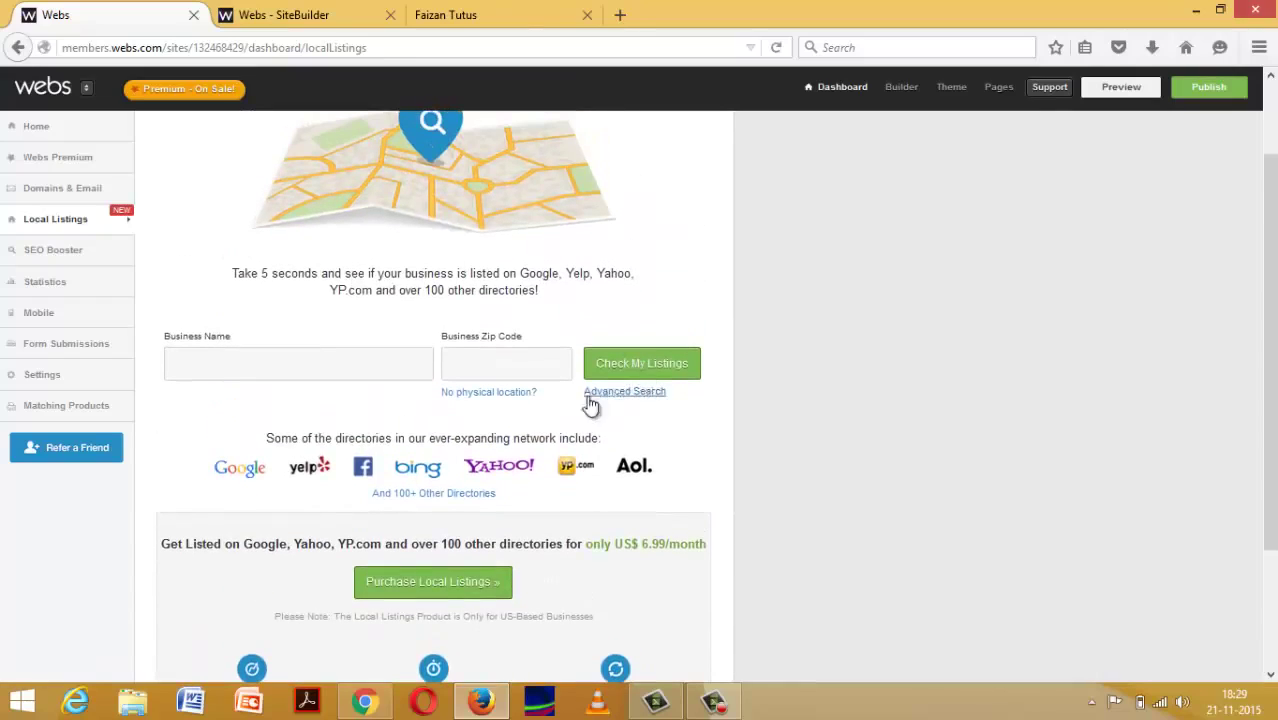
Check the site's directory listings using its business name and business zip code, and examine the listing result for each directory.
{"action": "left_click", "coordinate": [294, 348]}
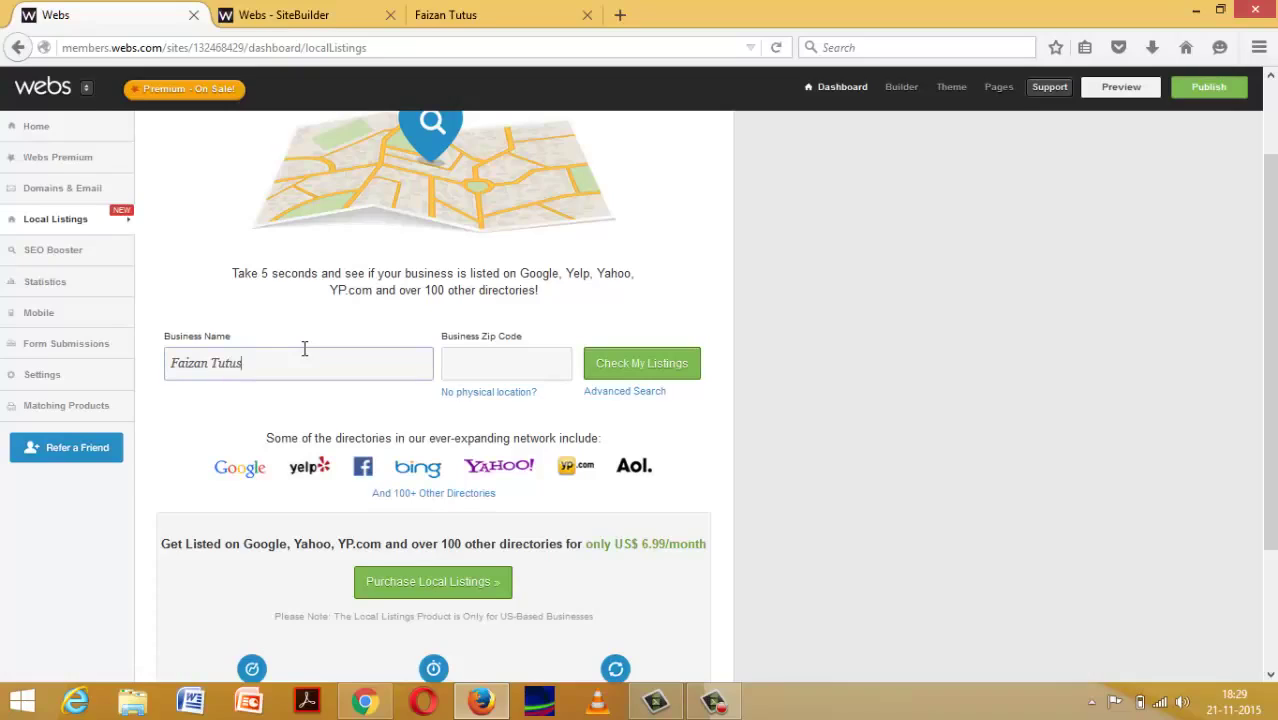
{"action": "key", "text": "Tab"}
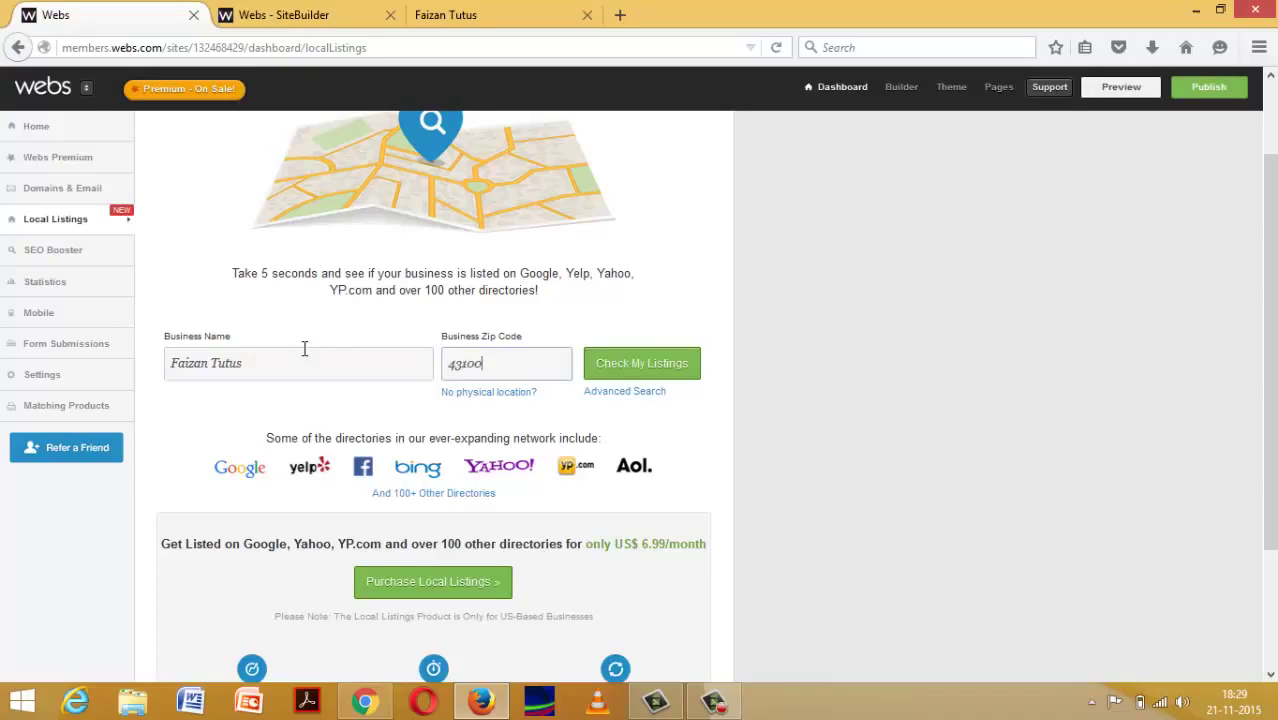
{"action": "type", "text": "43100"}
{"action": "left_click", "coordinate": [641, 370]}
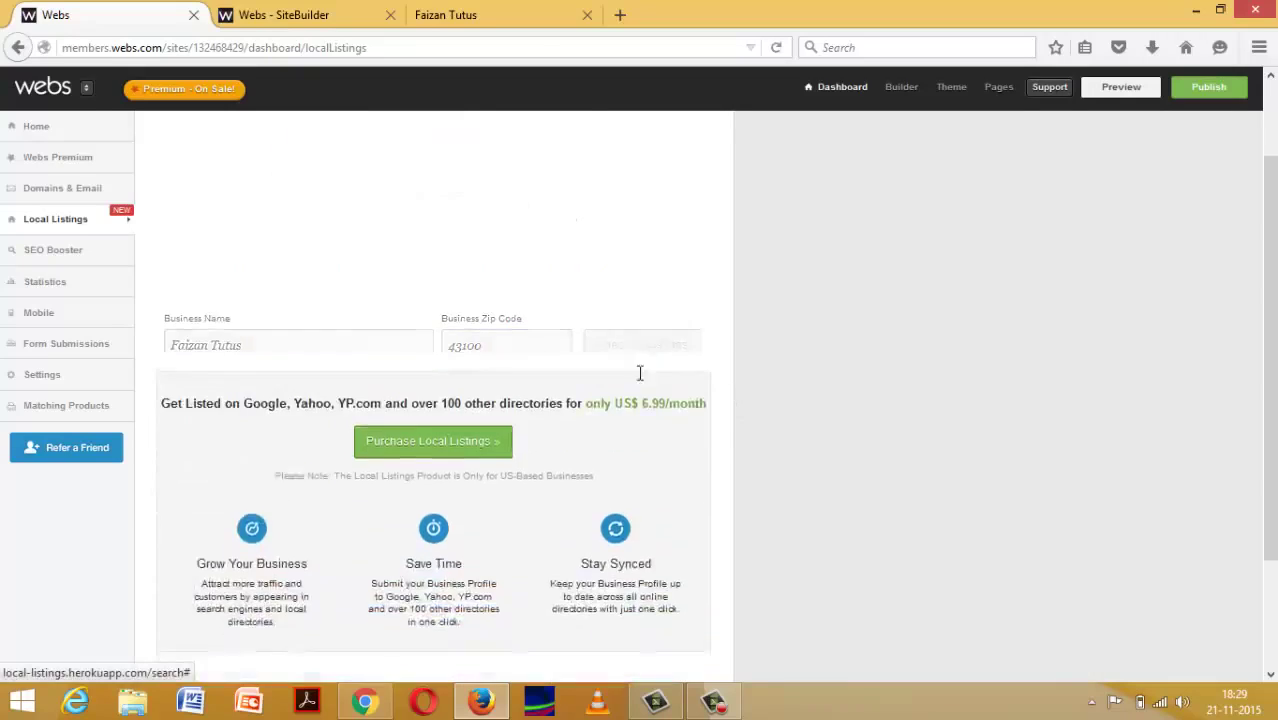
{"action": "scroll", "coordinate": [574, 359], "scroll_direction": "up", "scroll_amount": 2}
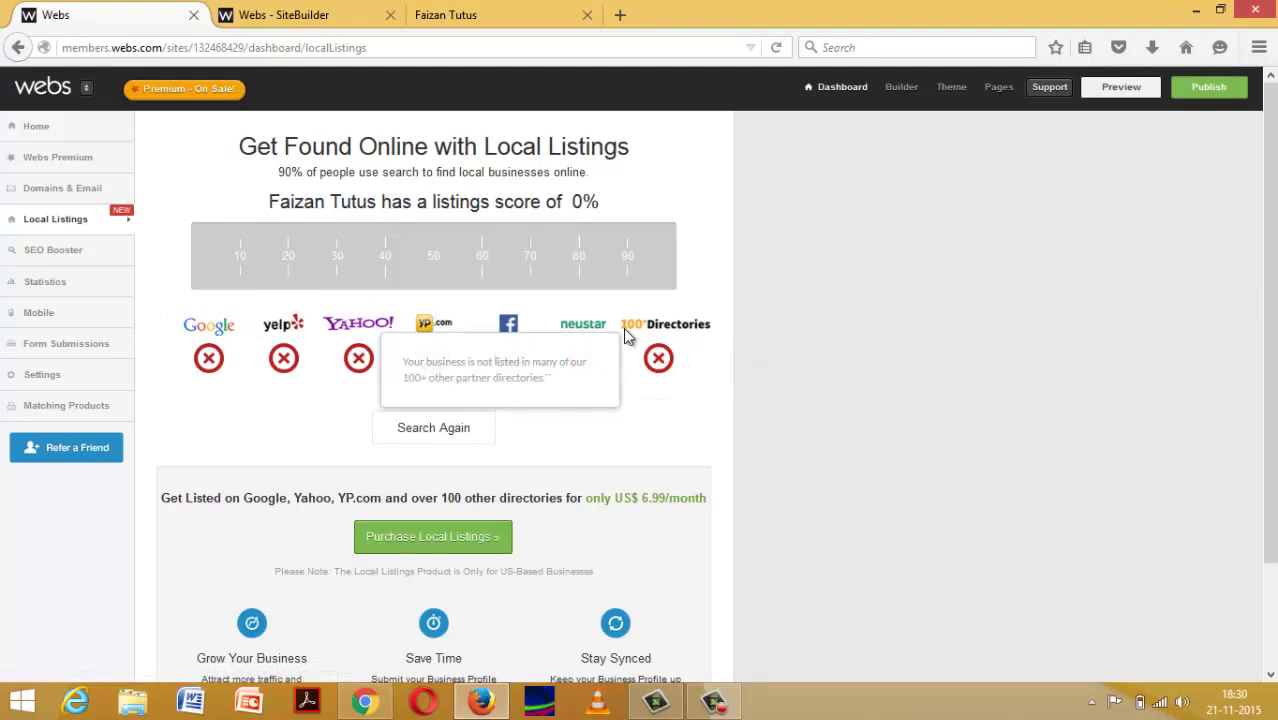
{"action": "scroll", "coordinate": [517, 318], "scroll_direction": "down", "scroll_amount": 3}
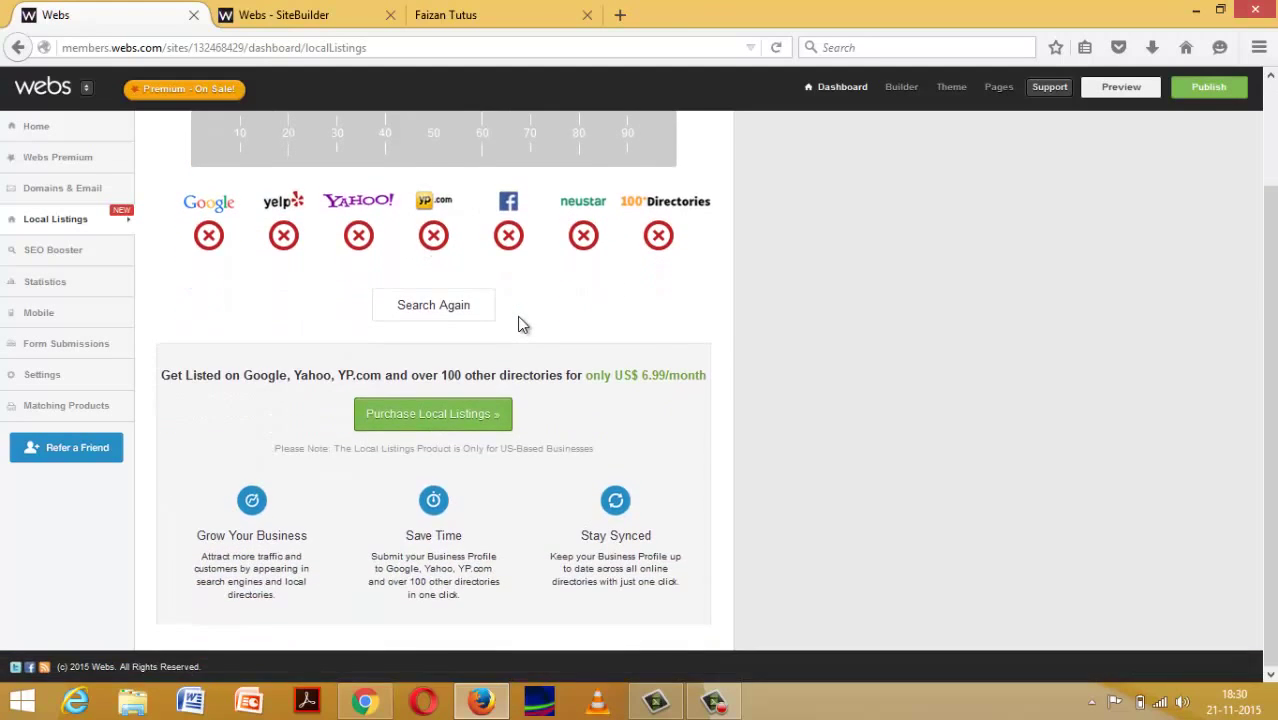
{"action": "scroll", "coordinate": [517, 316], "scroll_direction": "up", "scroll_amount": 2}
{"action": "scroll", "coordinate": [517, 324], "scroll_direction": "up", "scroll_amount": 1}
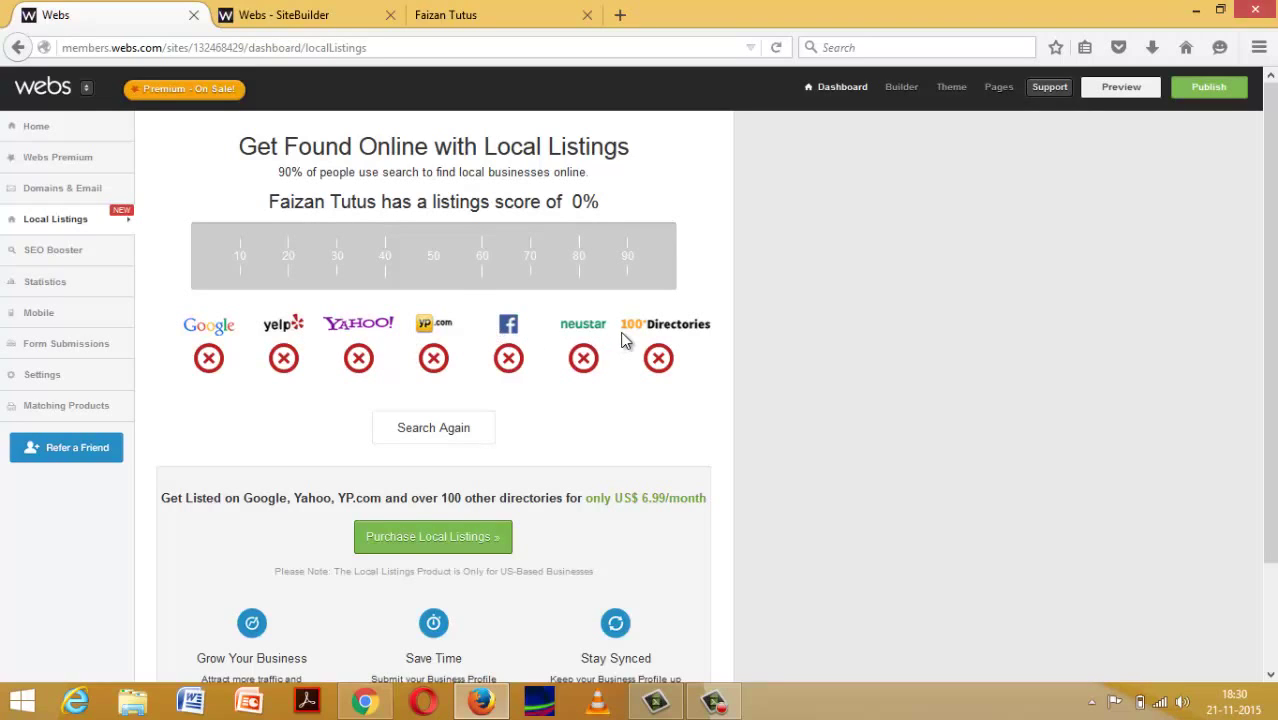
{"action": "mouse_move", "coordinate": [670, 335]}
Open the SEO Booster page and review its ranking score, purchase options and introduction video section.
{"action": "left_click", "coordinate": [98, 261]}
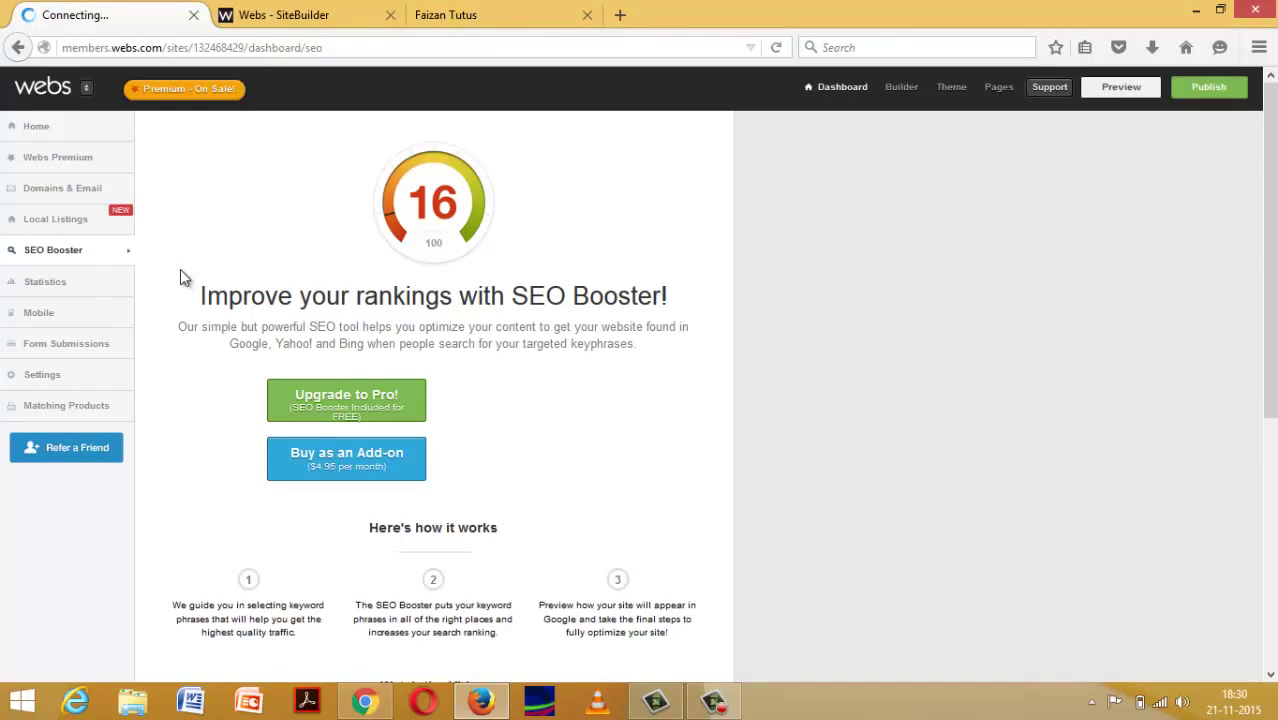
{"action": "scroll", "coordinate": [180, 270], "scroll_direction": "down", "scroll_amount": 5}
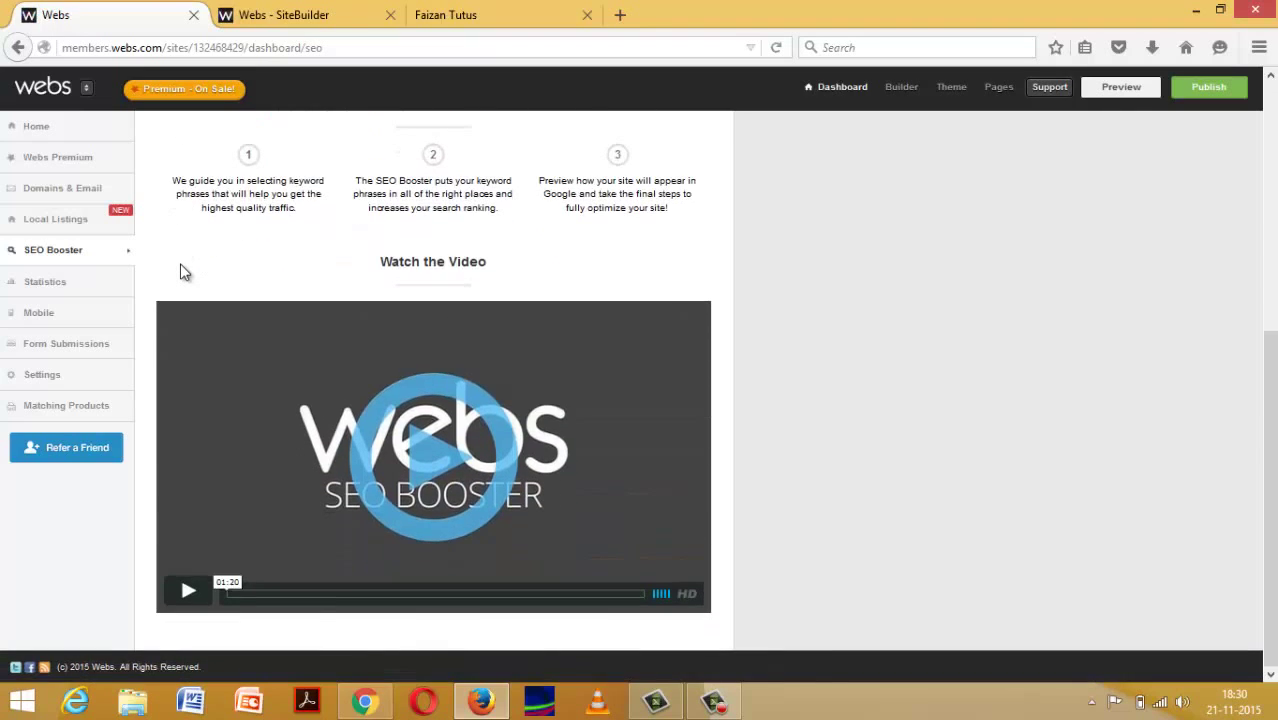
{"action": "scroll", "coordinate": [181, 270], "scroll_direction": "up", "scroll_amount": 5}
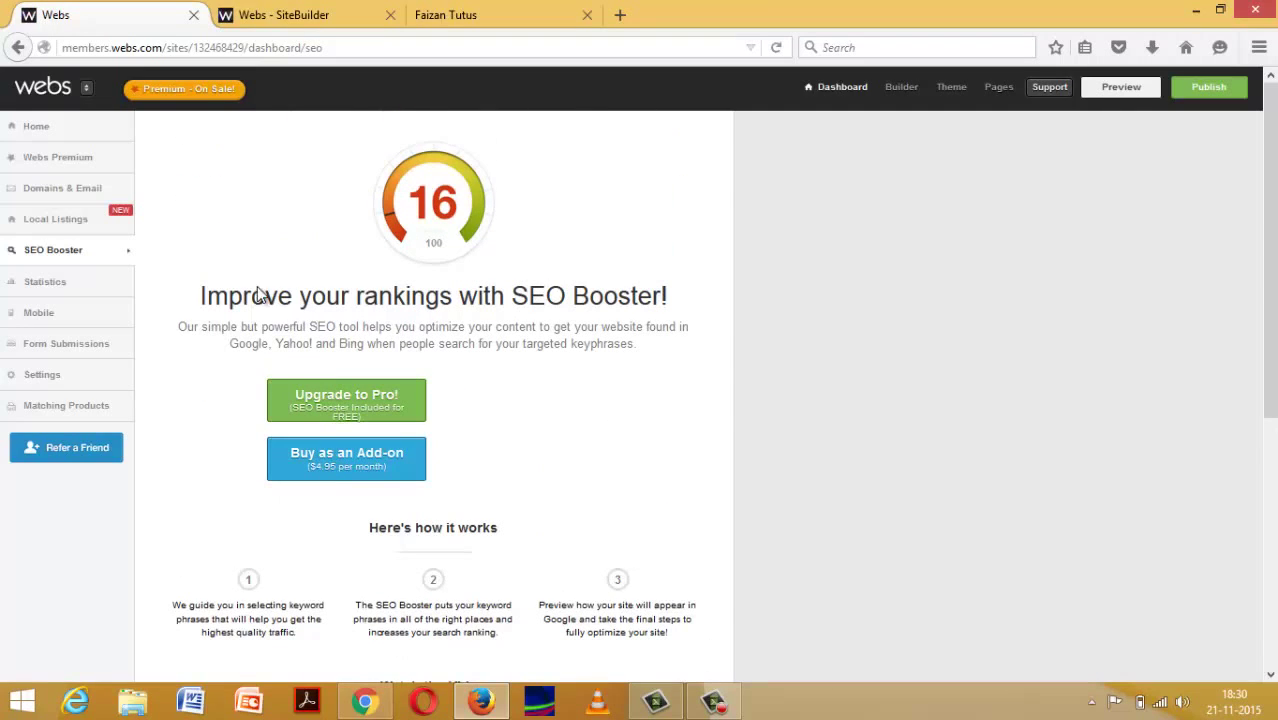
Follow the SEO Booster's Upgrade to Pro offer, look over the premium plans, and return to SEO Booster.
{"action": "left_click", "coordinate": [406, 403]}
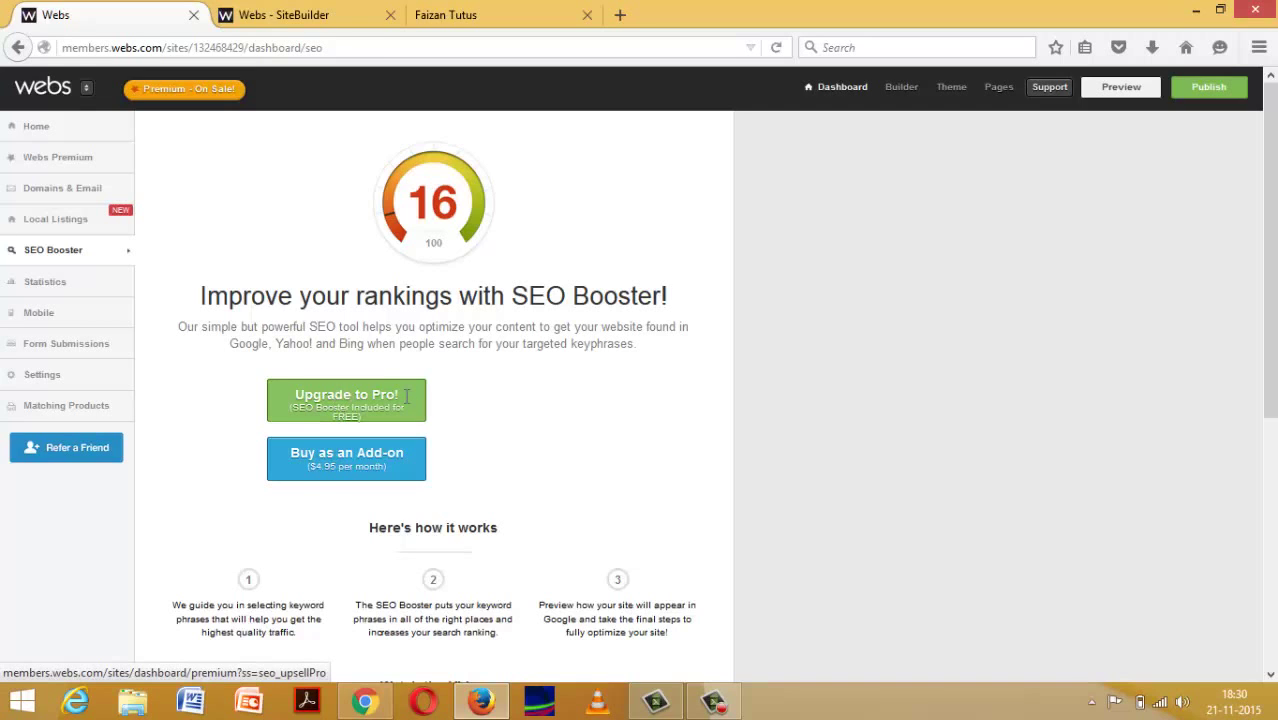
{"action": "scroll", "coordinate": [400, 395], "scroll_direction": "down", "scroll_amount": 6}
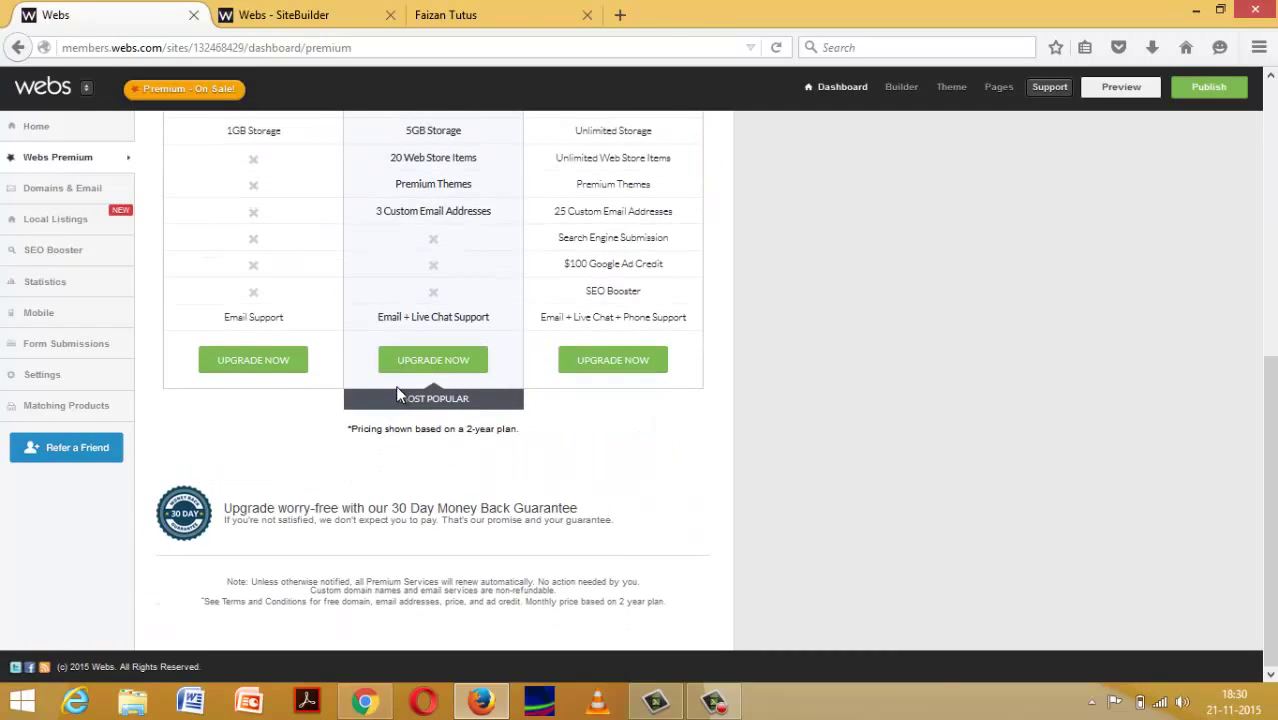
{"action": "scroll", "coordinate": [397, 395], "scroll_direction": "up", "scroll_amount": 6}
{"action": "left_click", "coordinate": [18, 47]}
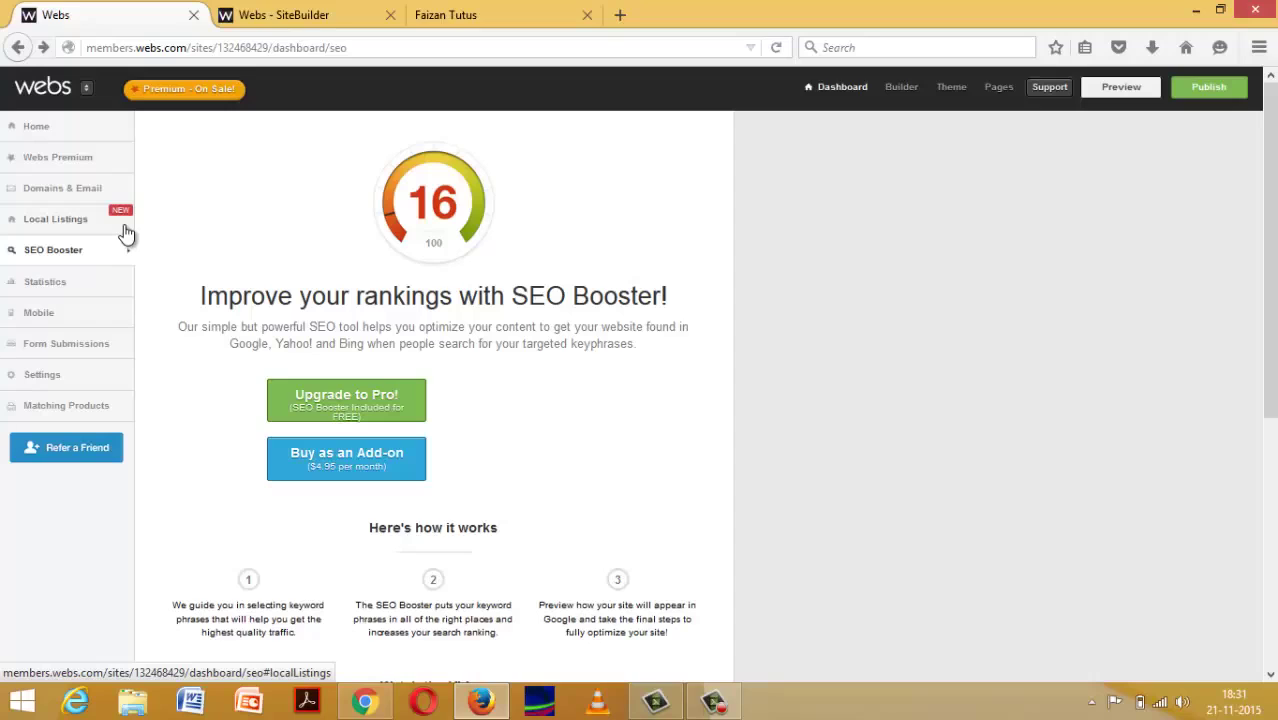
Review the three-stage explanation of how SEO Booster works once more.
{"action": "right_click", "coordinate": [124, 224]}
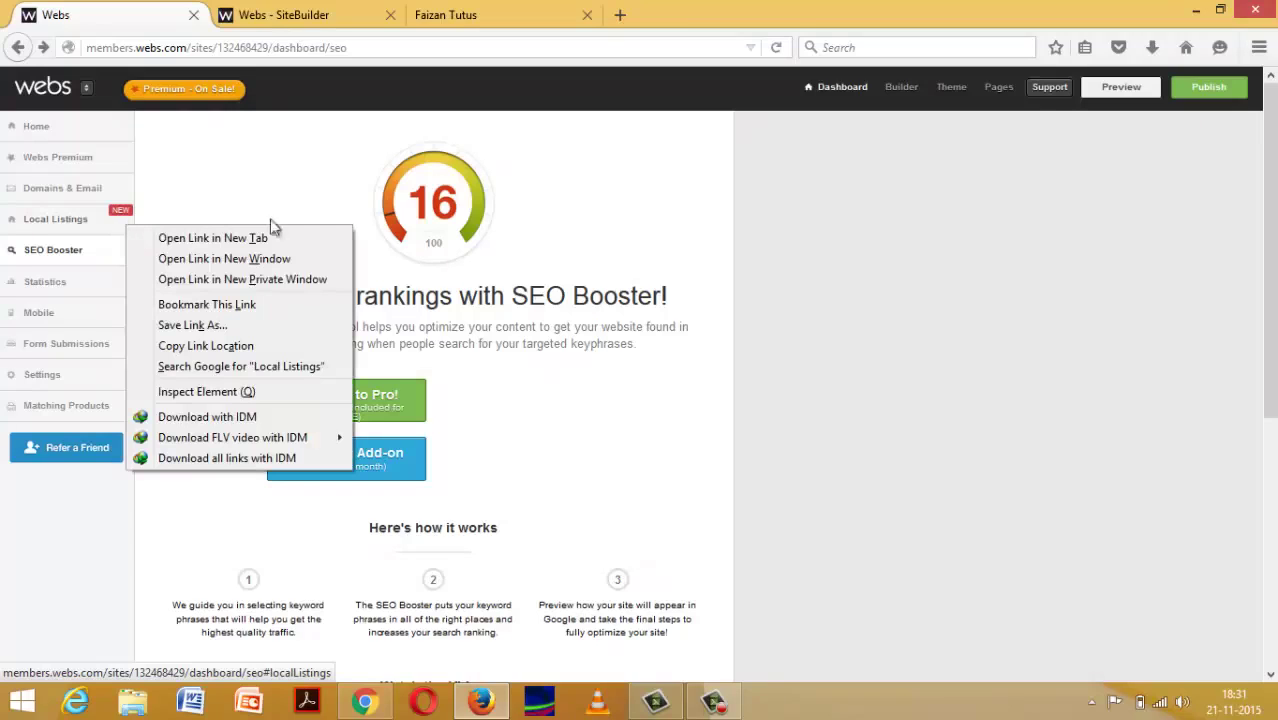
{"action": "left_click", "coordinate": [458, 325]}
{"action": "scroll", "coordinate": [410, 305], "scroll_direction": "down", "scroll_amount": 5}
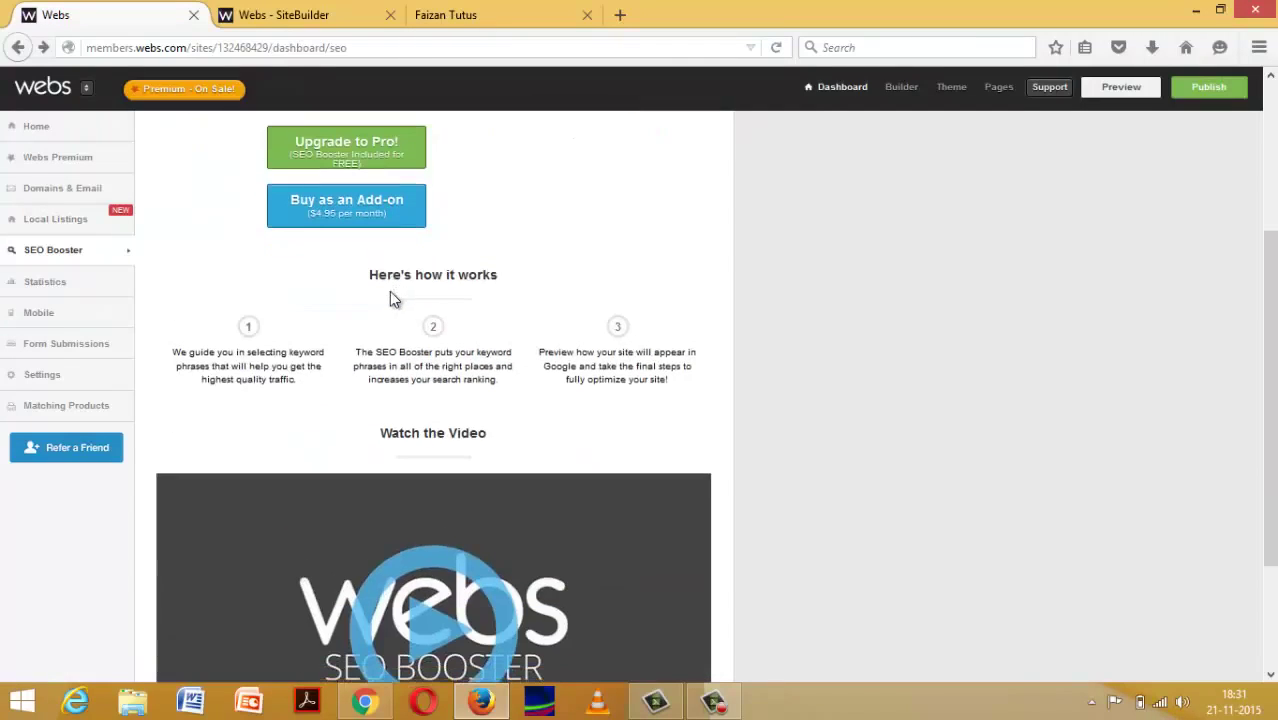
{"action": "scroll", "coordinate": [390, 290], "scroll_direction": "up", "scroll_amount": 2}
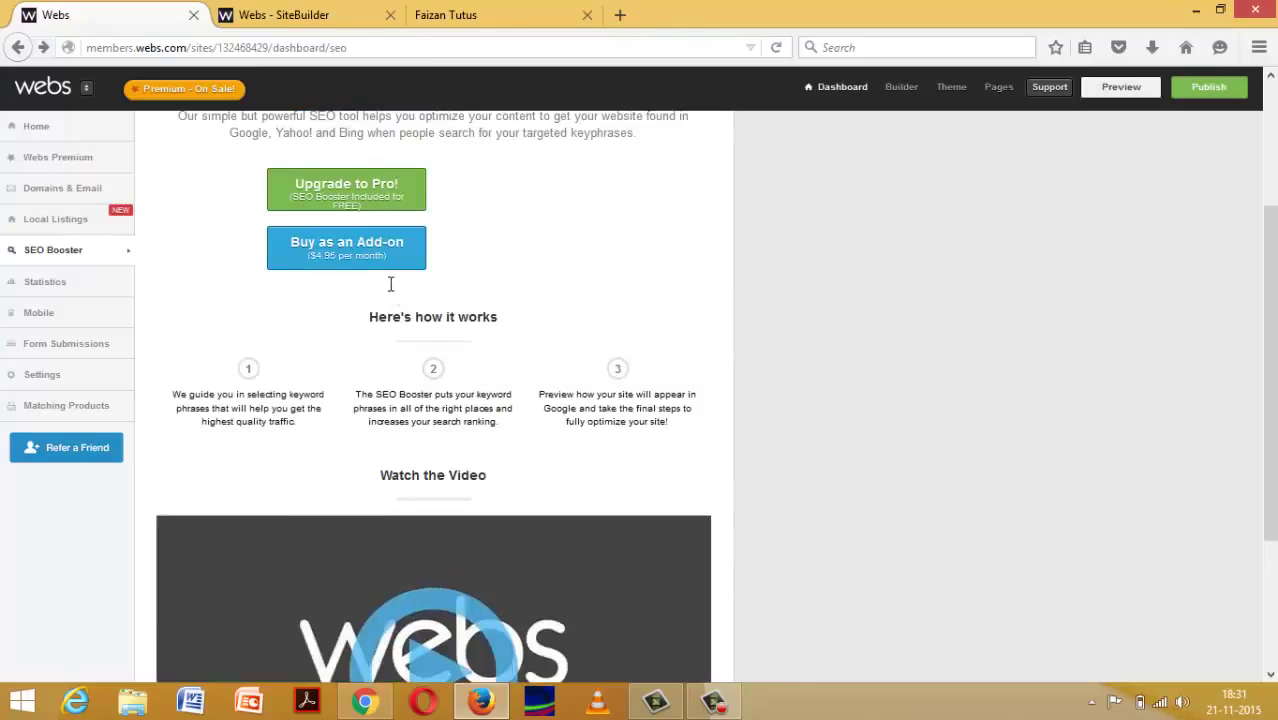
{"action": "scroll", "coordinate": [385, 285], "scroll_direction": "up", "scroll_amount": 3}
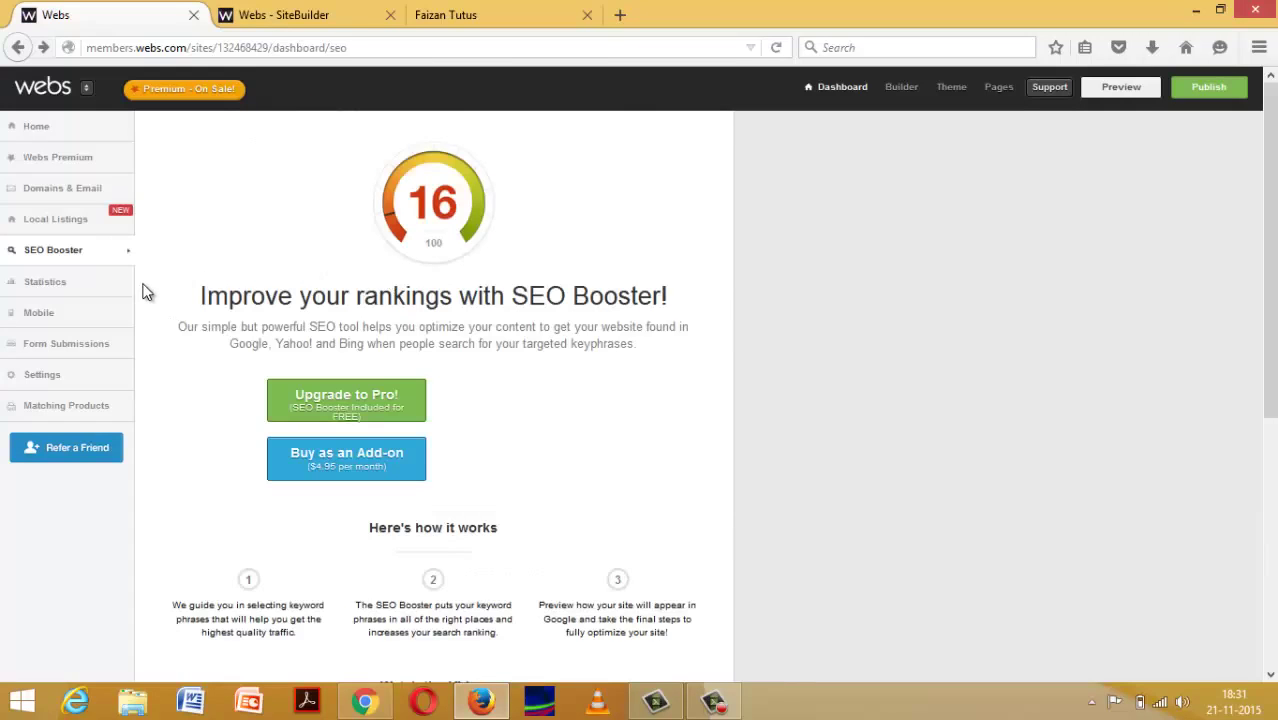
Open the site statistics and examine the Pageviews report and the Visitors report.
{"action": "left_click", "coordinate": [97, 281]}
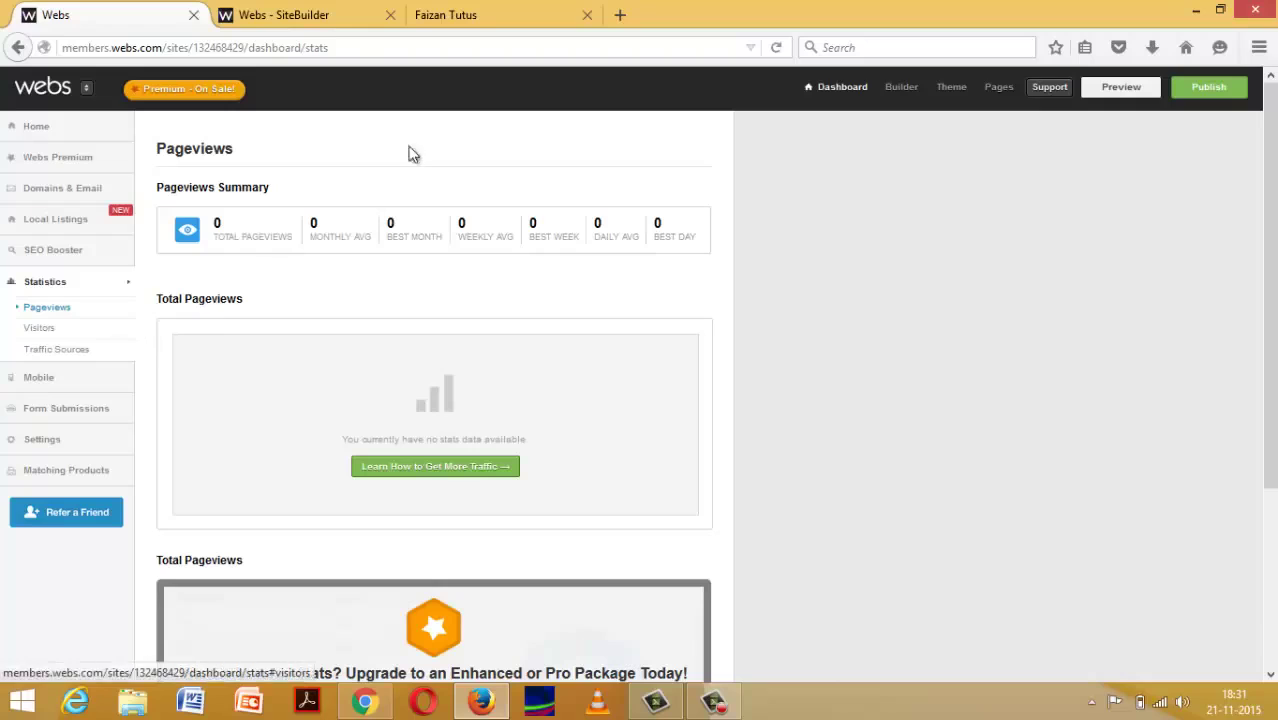
{"action": "scroll", "coordinate": [422, 250], "scroll_direction": "down", "scroll_amount": 3}
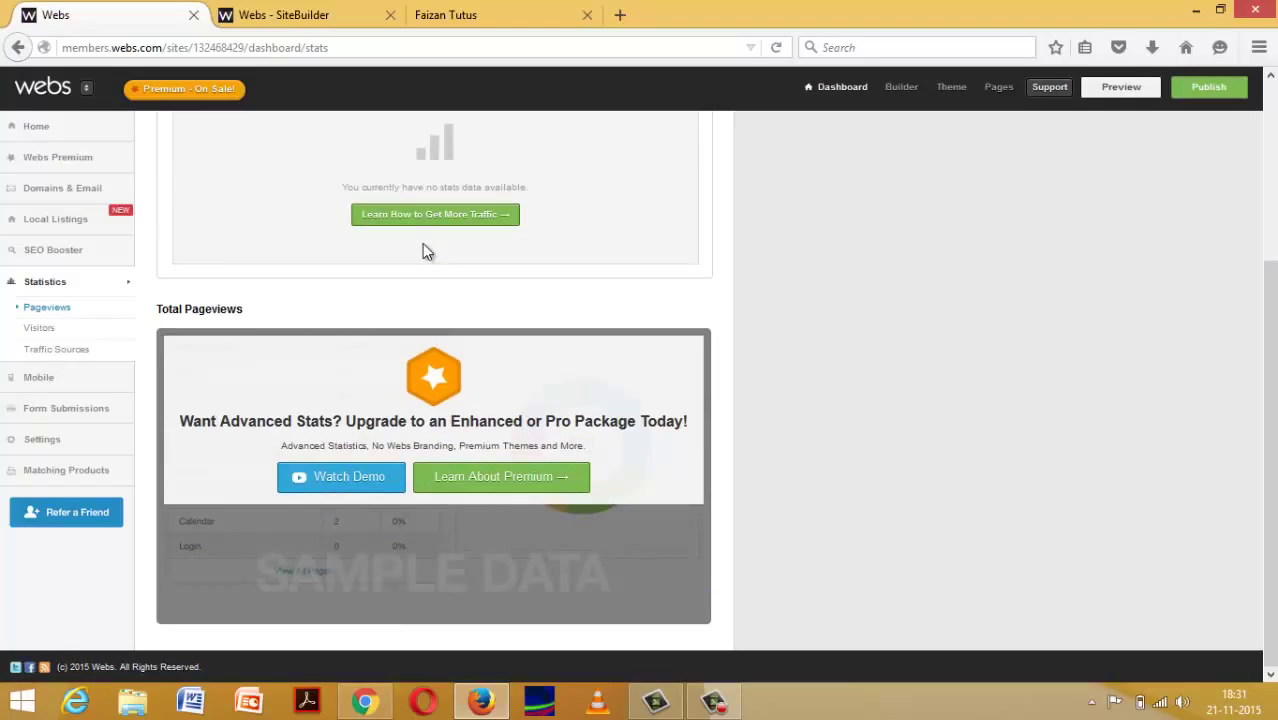
{"action": "scroll", "coordinate": [416, 280], "scroll_direction": "up", "scroll_amount": 2}
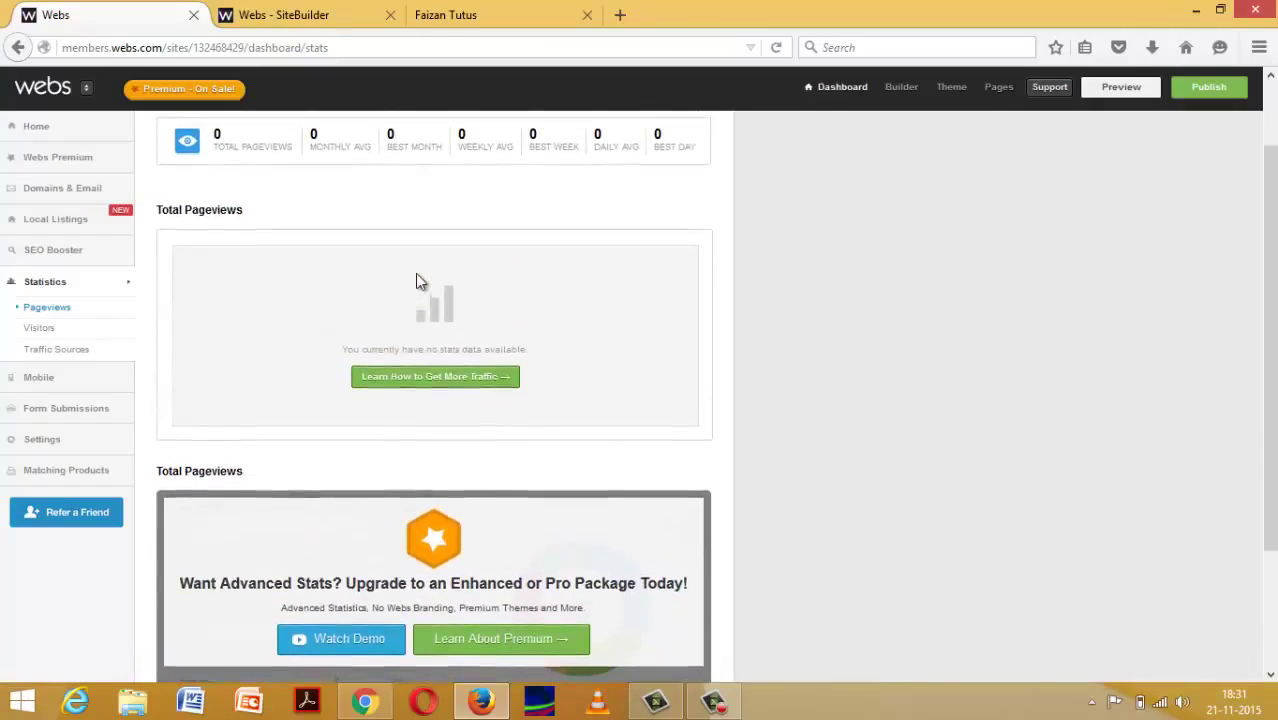
{"action": "scroll", "coordinate": [451, 408], "scroll_direction": "up", "scroll_amount": 1}
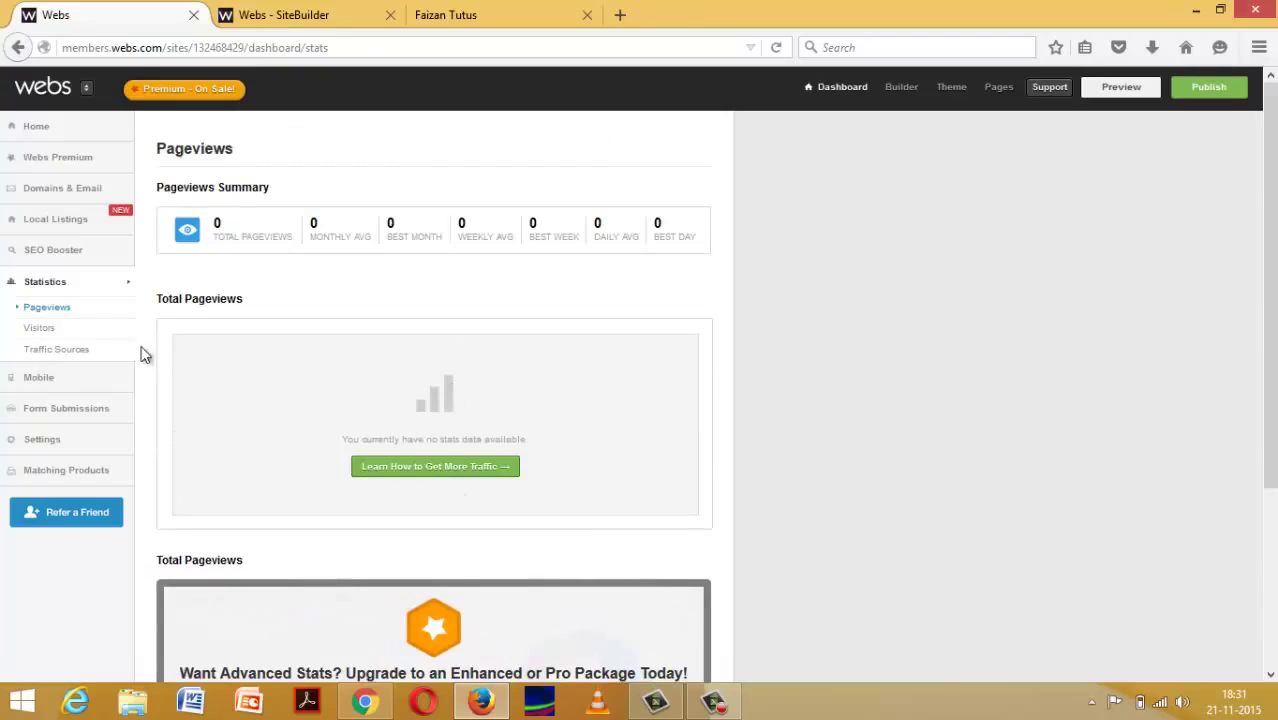
{"action": "left_click", "coordinate": [45, 335]}
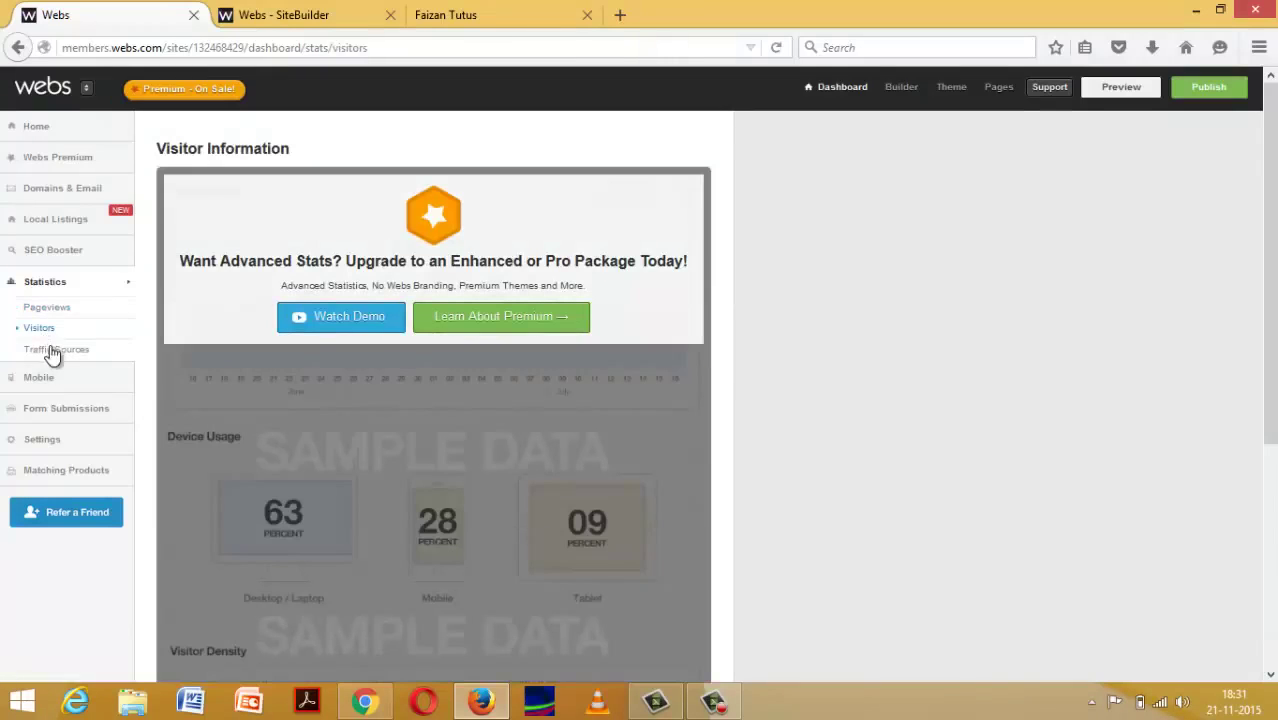
Look over the Traffic Sources report, the Mobile Website page and the Form Submissions page.
{"action": "left_click", "coordinate": [58, 355]}
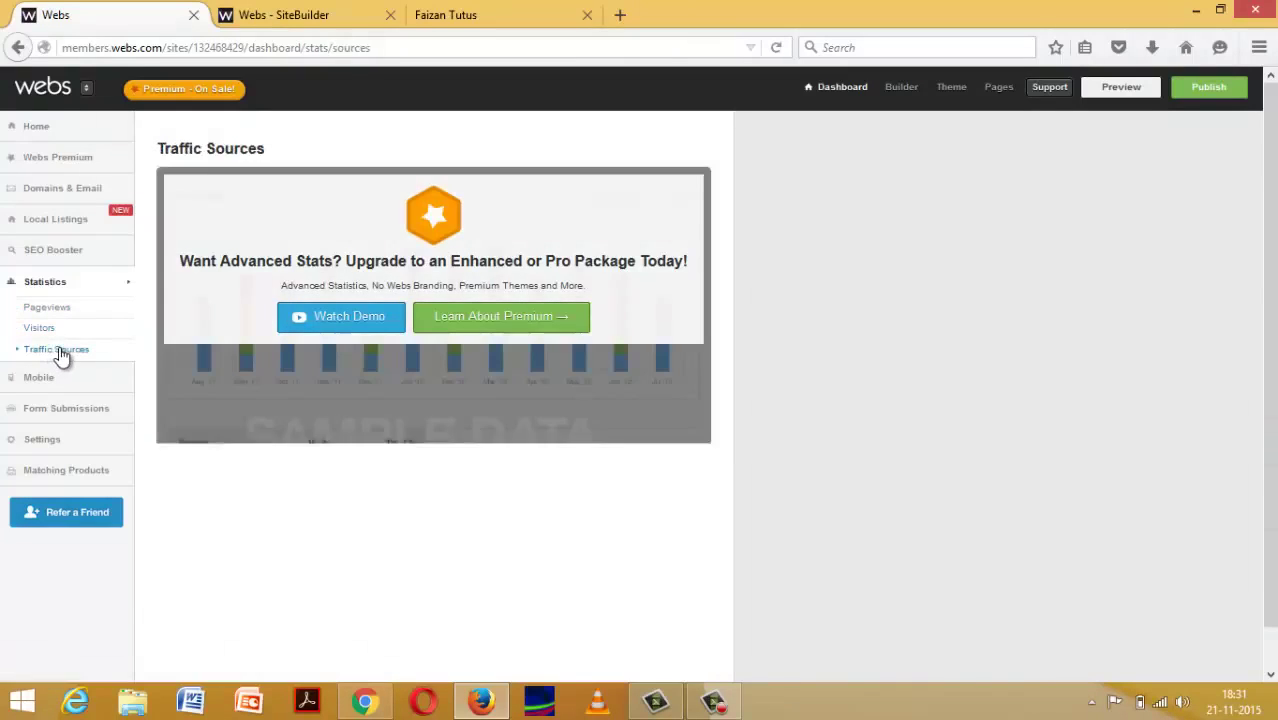
{"action": "left_click", "coordinate": [36, 378]}
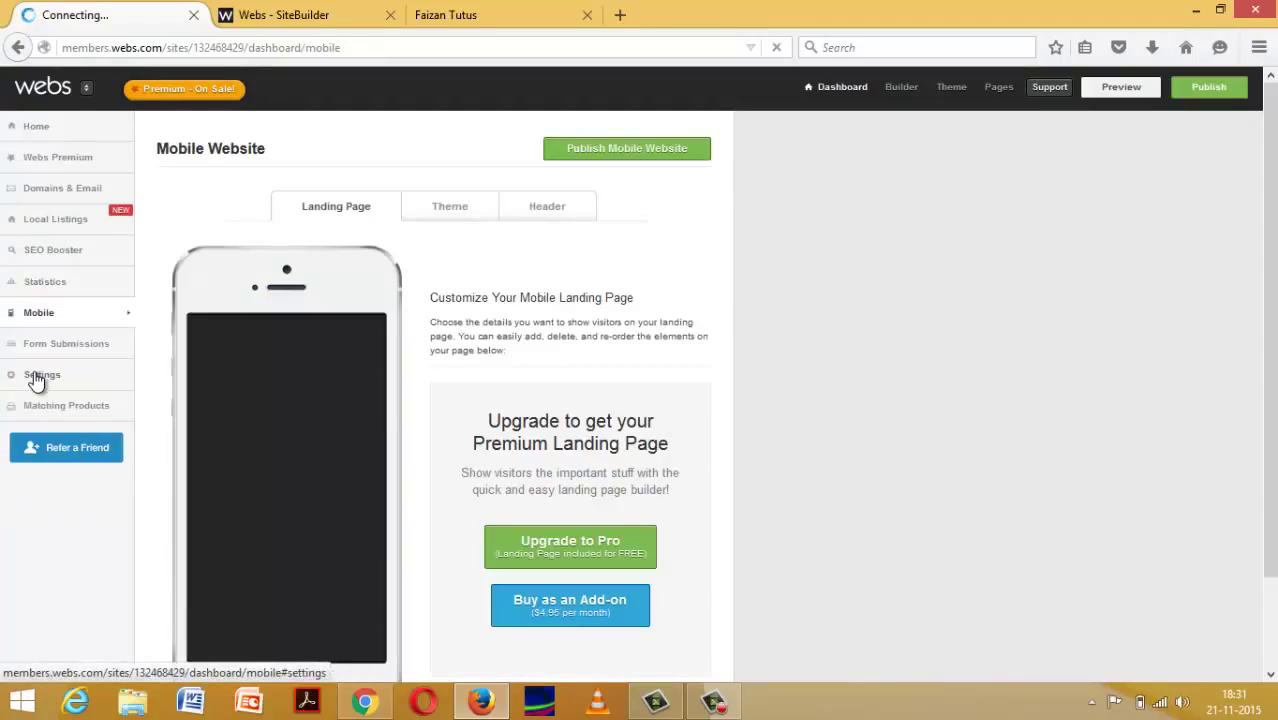
{"action": "left_click", "coordinate": [105, 354]}
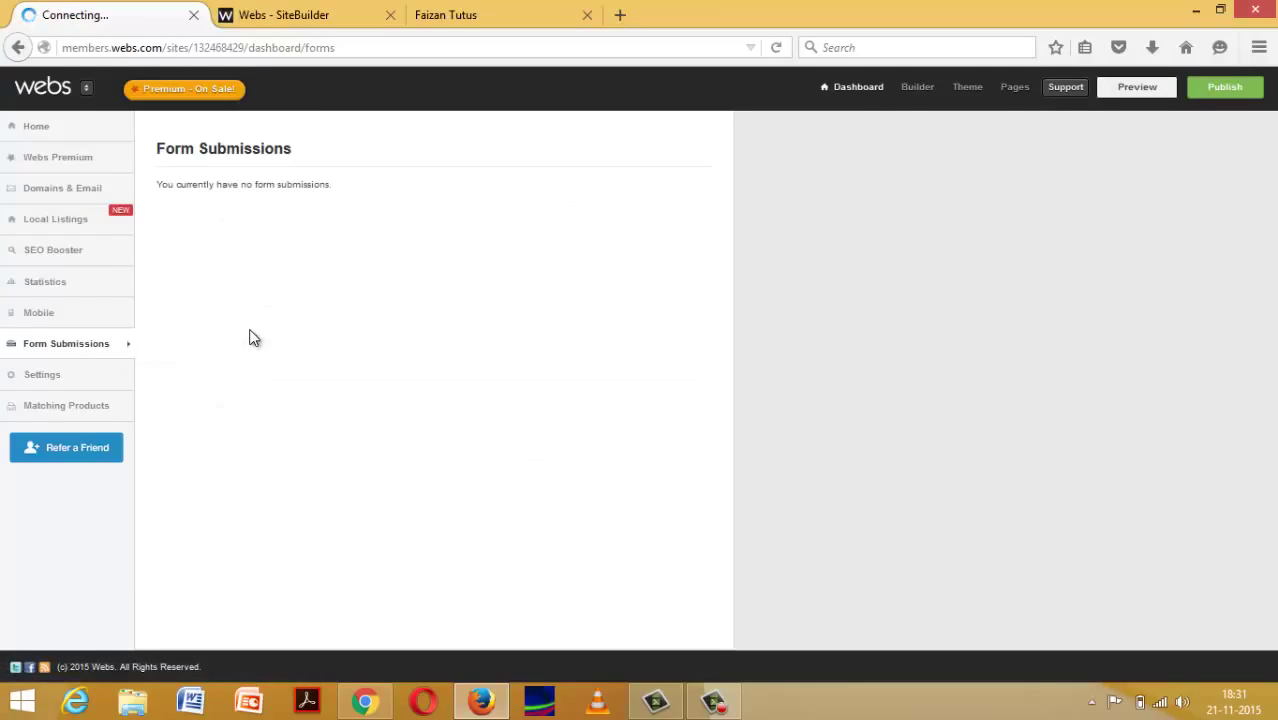
In the site settings, set the site category to Technology & Science and turn the mobile website on.
{"action": "left_click", "coordinate": [63, 381]}
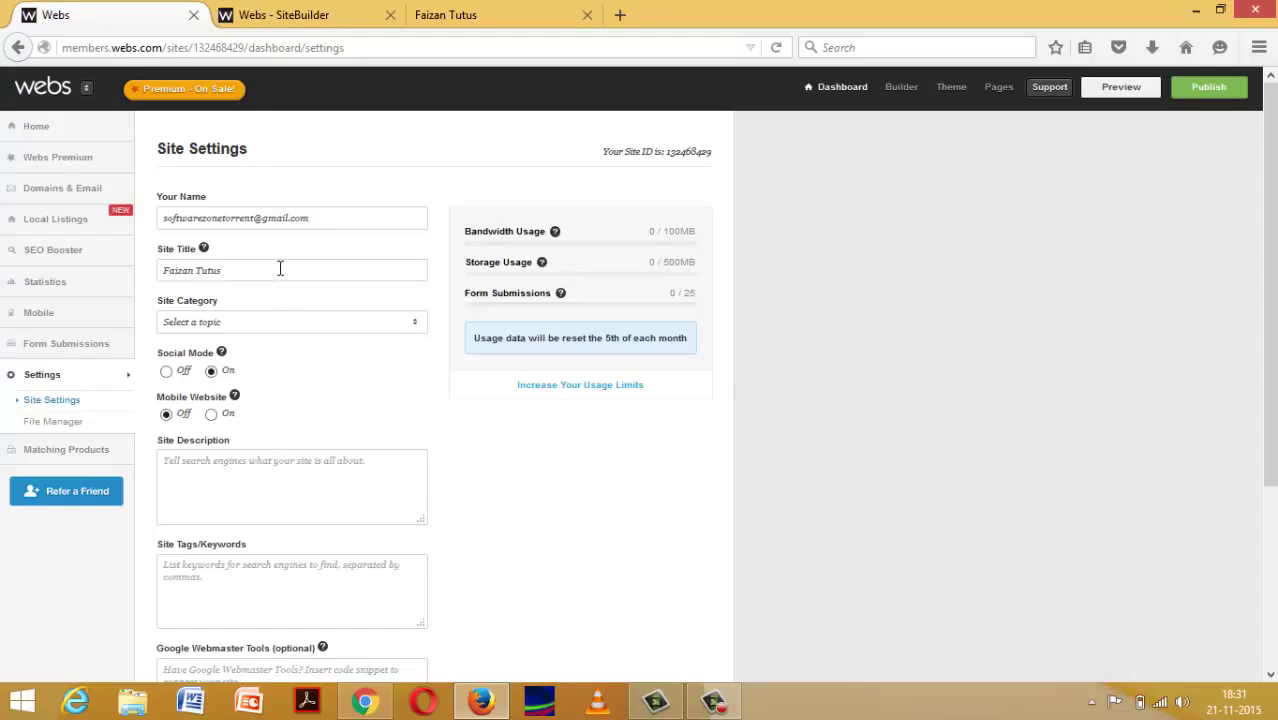
{"action": "left_click", "coordinate": [282, 321]}
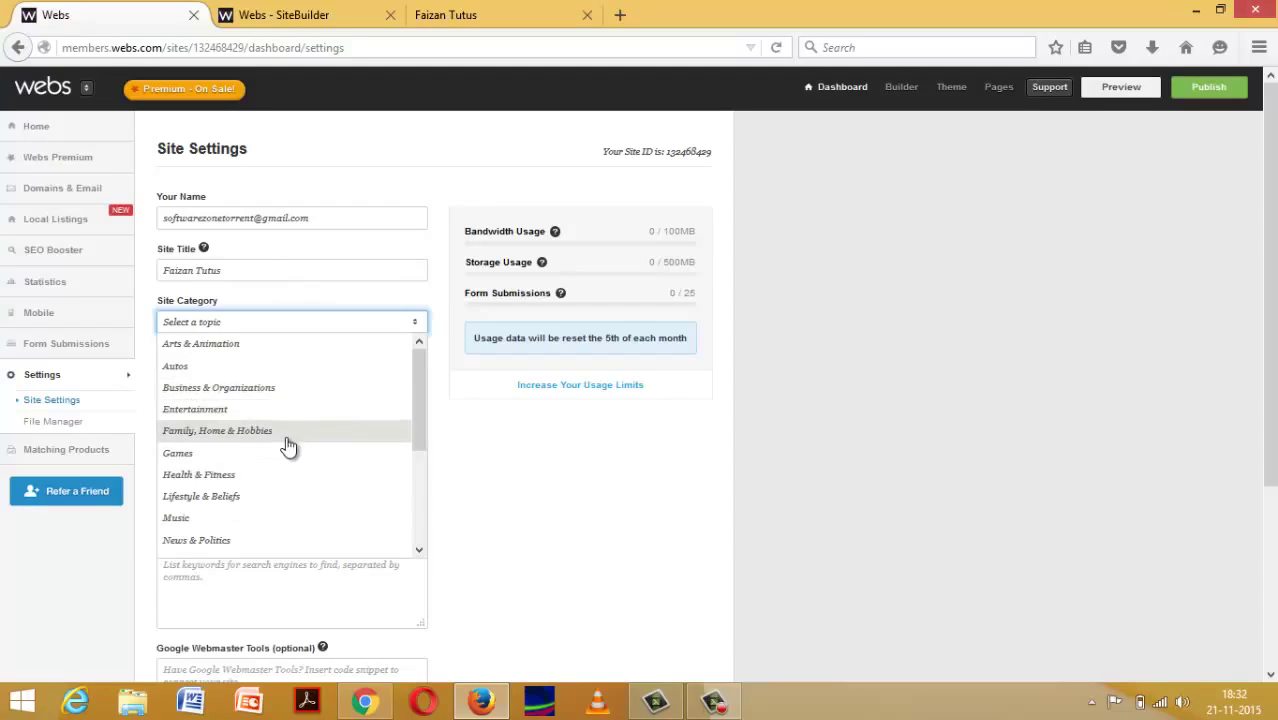
{"action": "scroll", "coordinate": [287, 447], "scroll_direction": "down", "scroll_amount": 1}
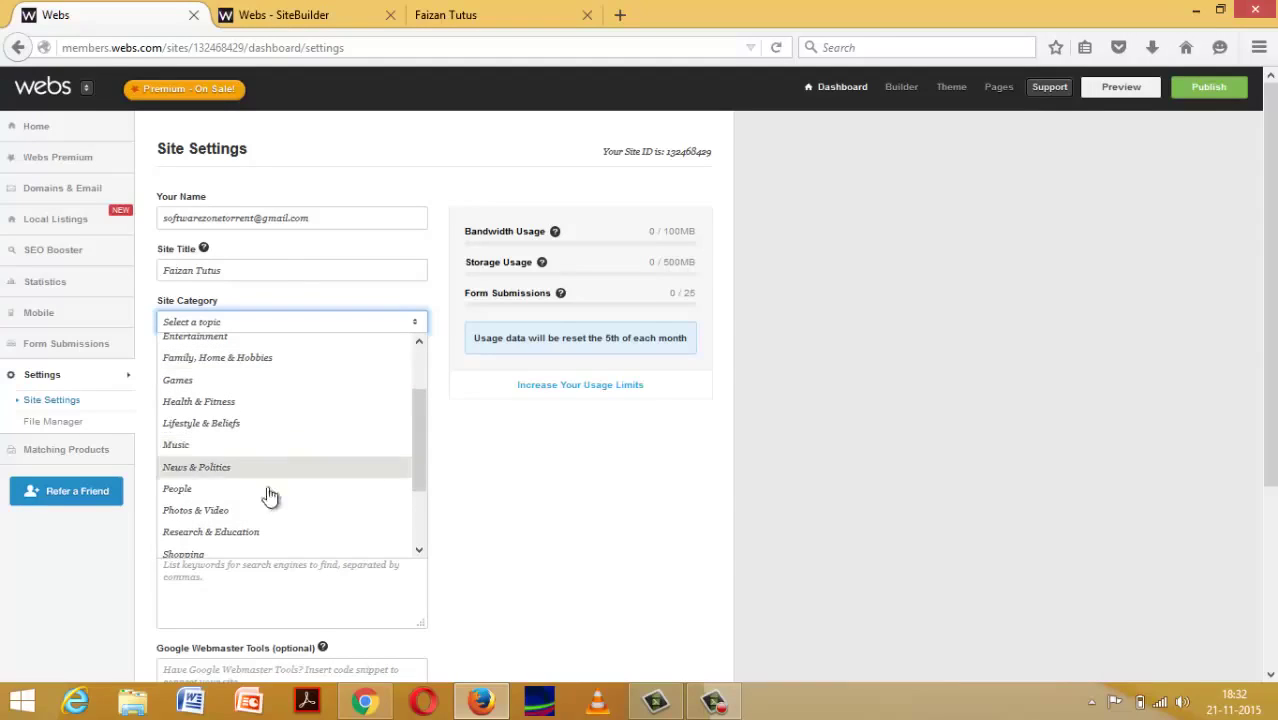
{"action": "scroll", "coordinate": [268, 497], "scroll_direction": "down", "scroll_amount": 3}
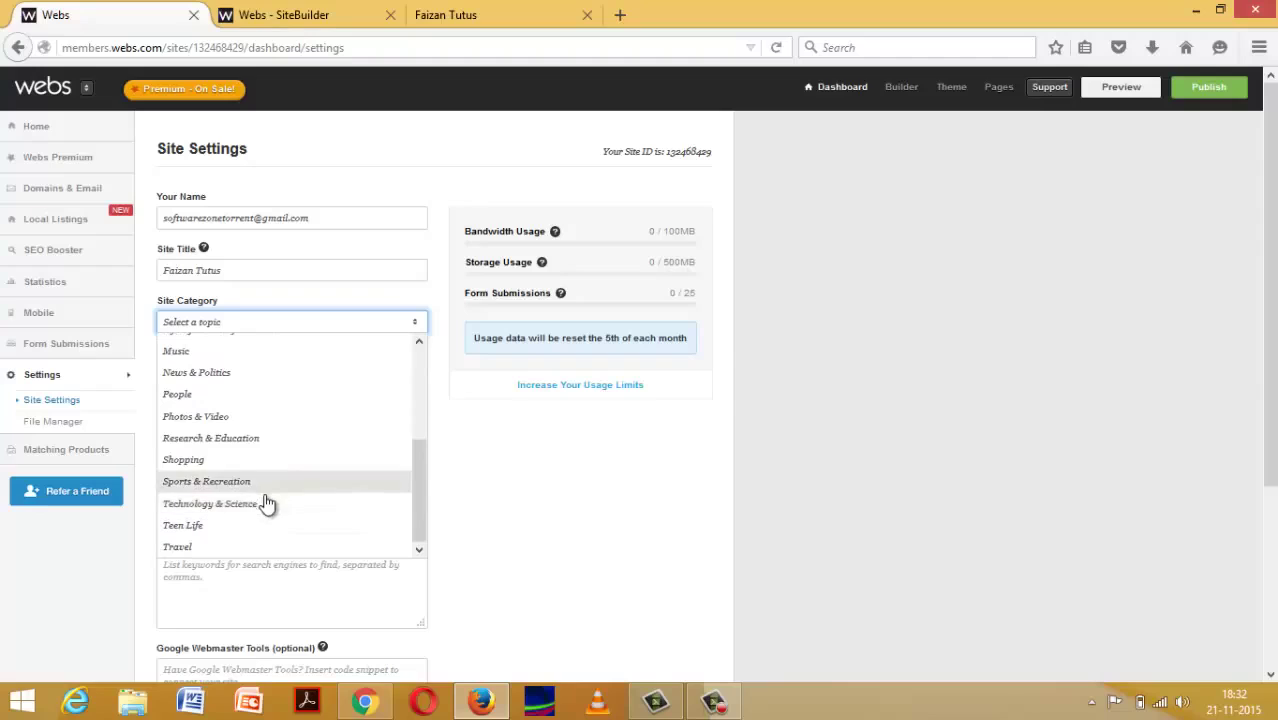
{"action": "left_click", "coordinate": [265, 503]}
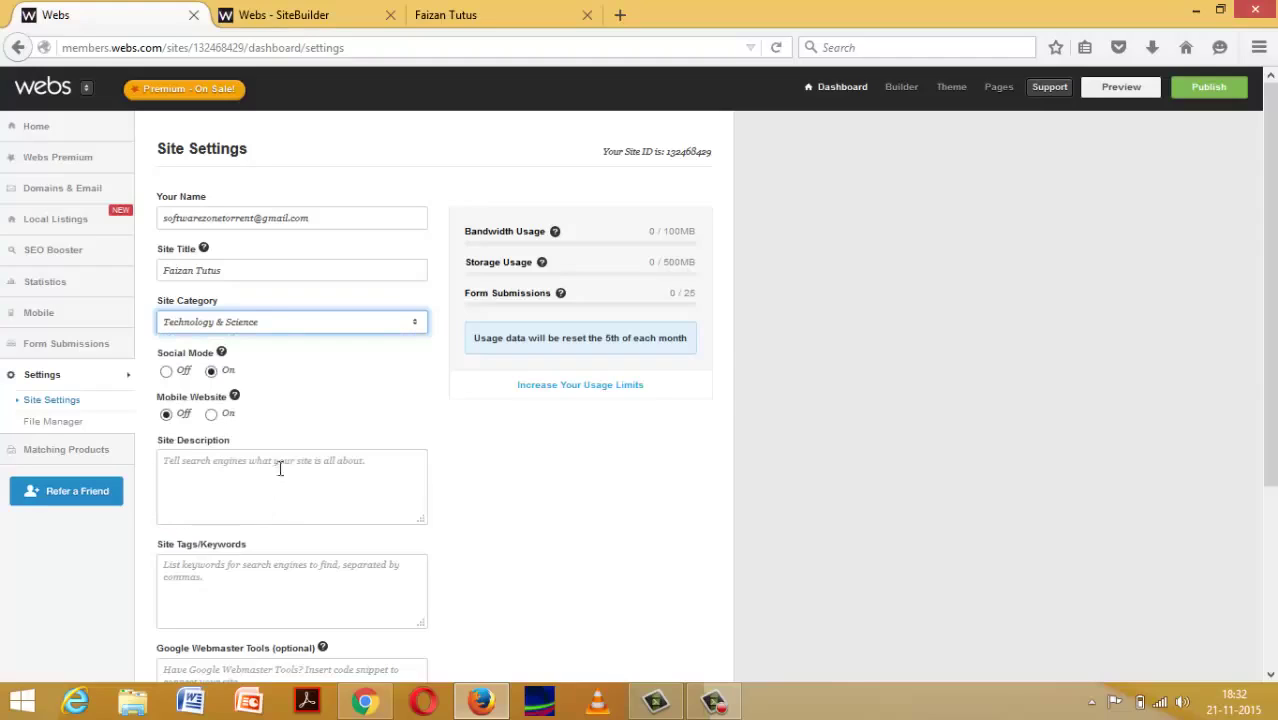
{"action": "left_click", "coordinate": [211, 414]}
Look through the description, keywords and Google tools fields of the site settings and dismiss the premium upgrade offer.
{"action": "scroll", "coordinate": [311, 390], "scroll_direction": "down", "scroll_amount": 2}
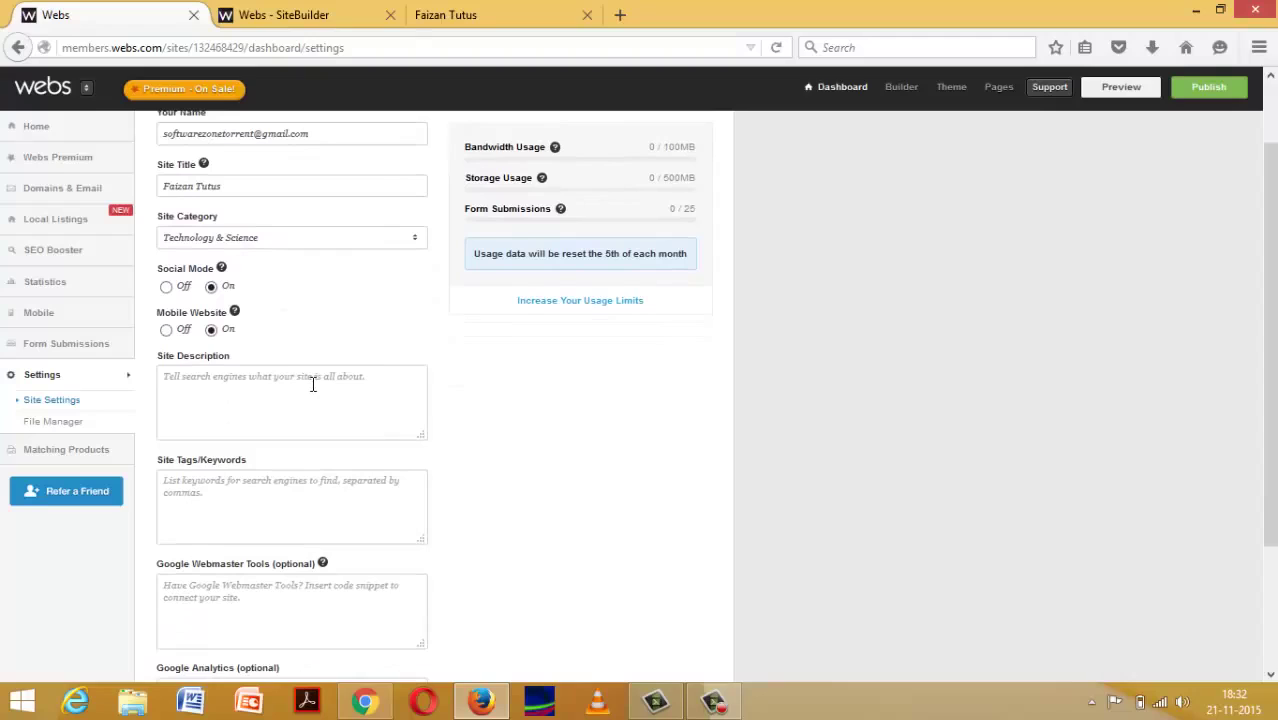
{"action": "left_click", "coordinate": [313, 384]}
{"action": "scroll", "coordinate": [313, 380], "scroll_direction": "down", "scroll_amount": 2}
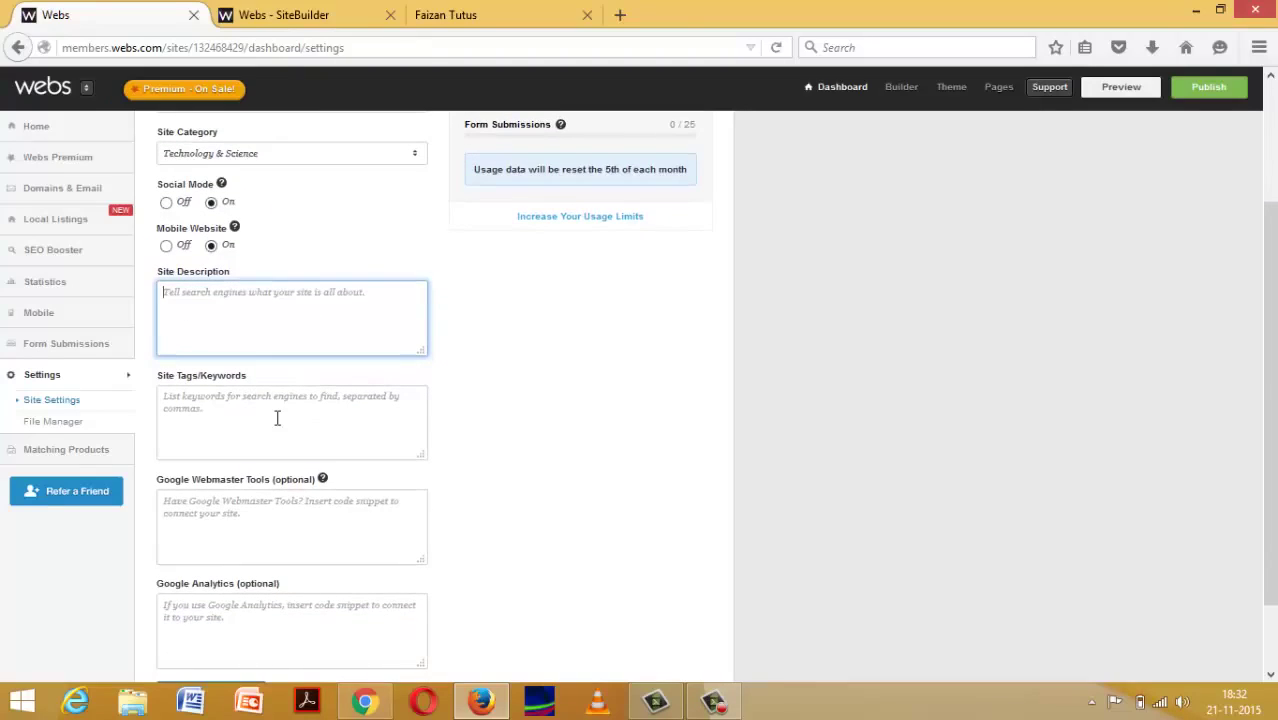
{"action": "left_click", "coordinate": [277, 418]}
{"action": "scroll", "coordinate": [277, 418], "scroll_direction": "down", "scroll_amount": 2}
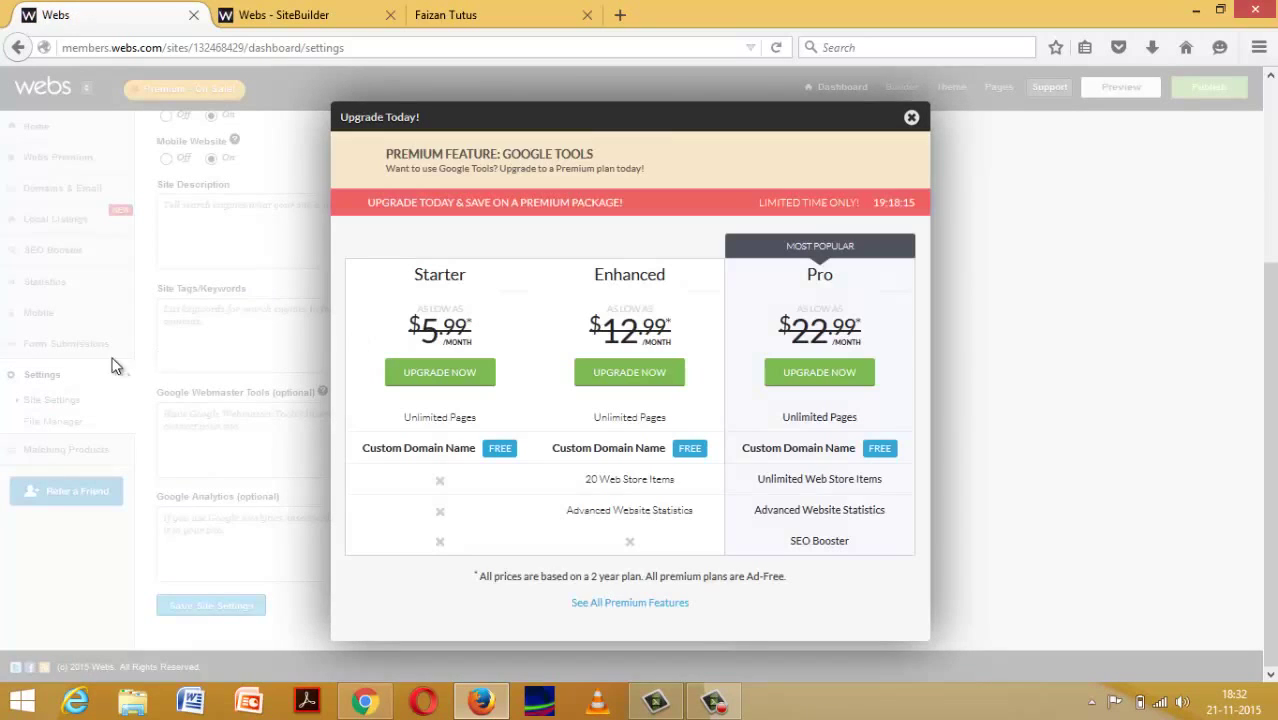
{"action": "left_click", "coordinate": [912, 119]}
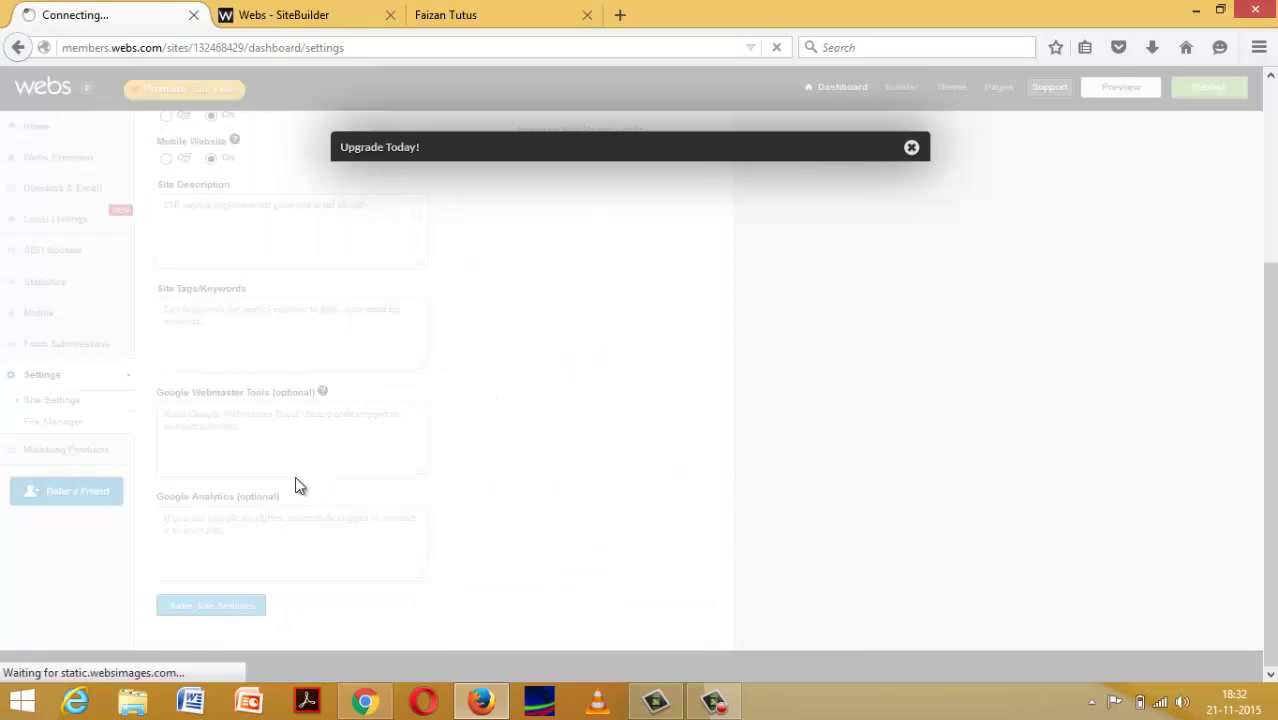
{"action": "left_click", "coordinate": [912, 118]}
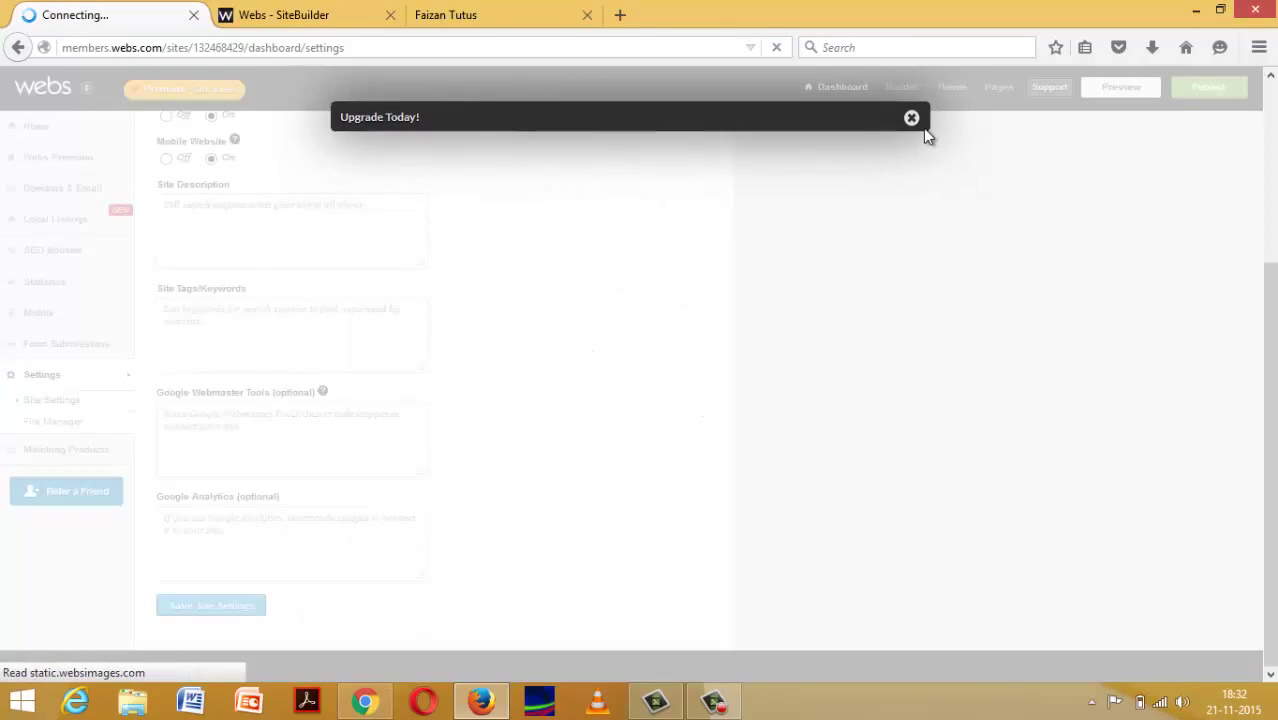
{"action": "left_click", "coordinate": [912, 119]}
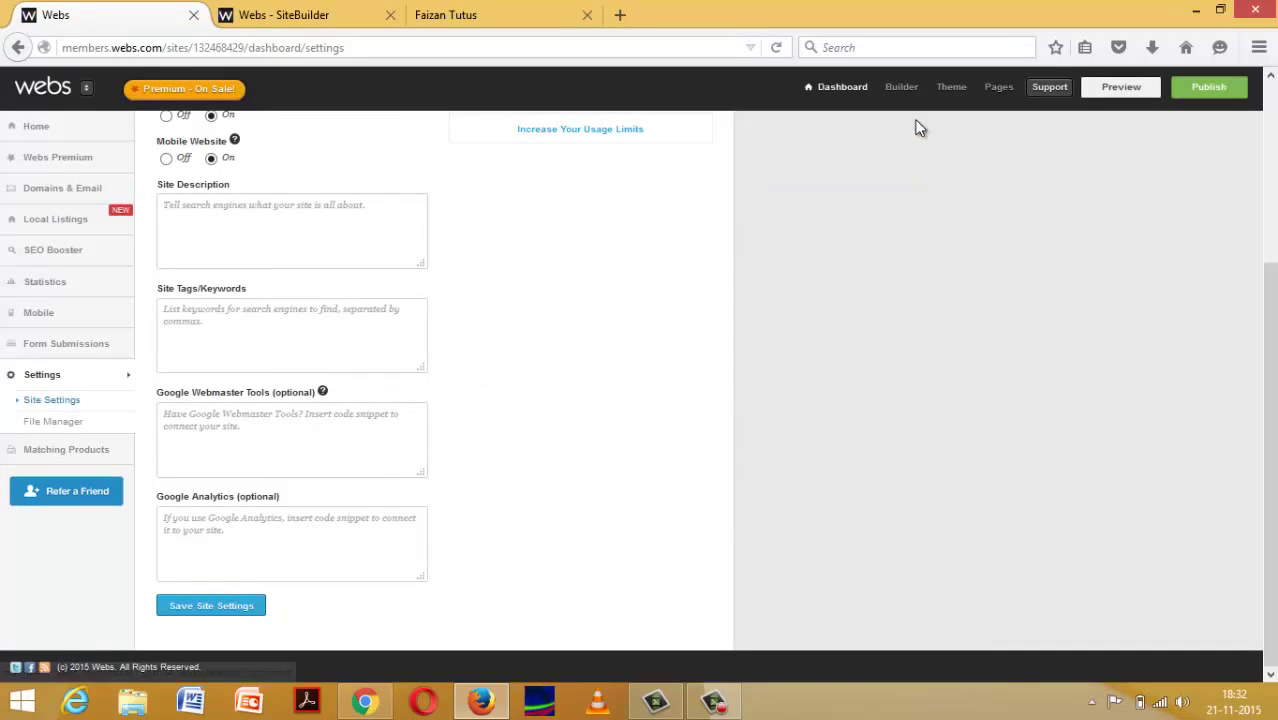
Examine the site's bandwidth, storage and form submission usage limits.
{"action": "left_click", "coordinate": [334, 316]}
{"action": "left_click", "coordinate": [343, 230]}
{"action": "scroll", "coordinate": [343, 230], "scroll_direction": "up", "scroll_amount": 5}
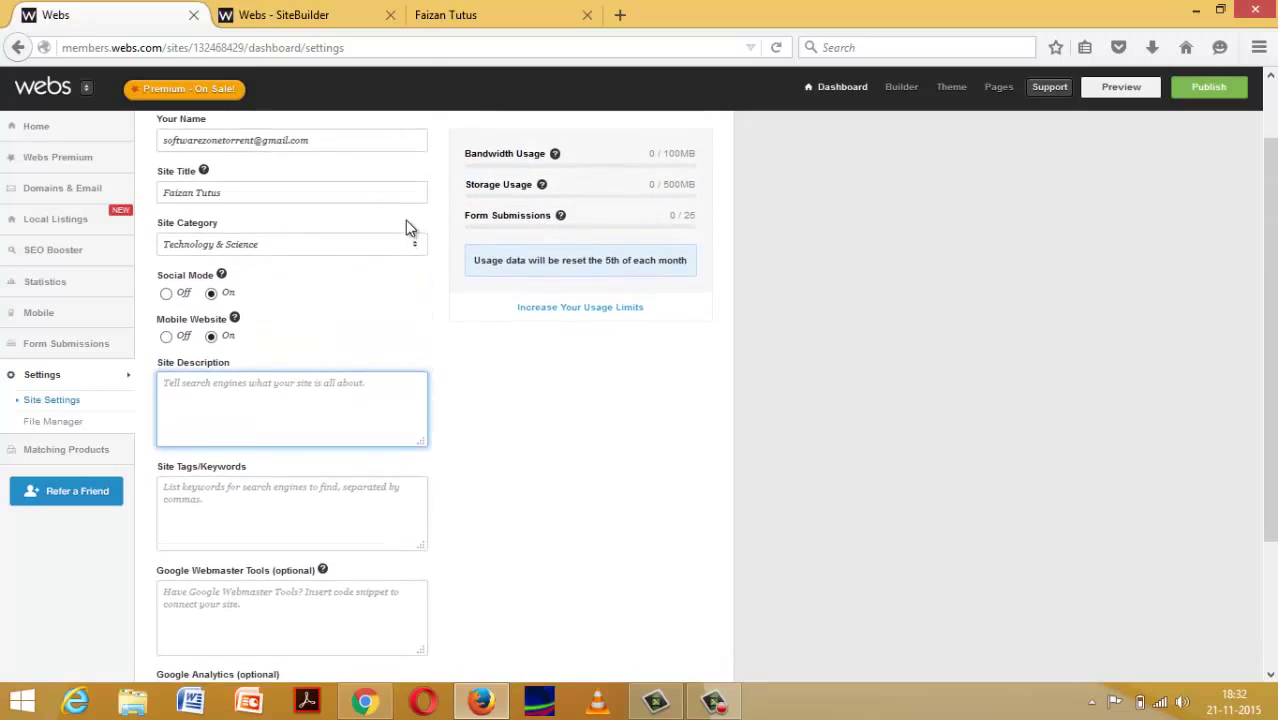
{"action": "scroll", "coordinate": [665, 282], "scroll_direction": "down", "scroll_amount": 1}
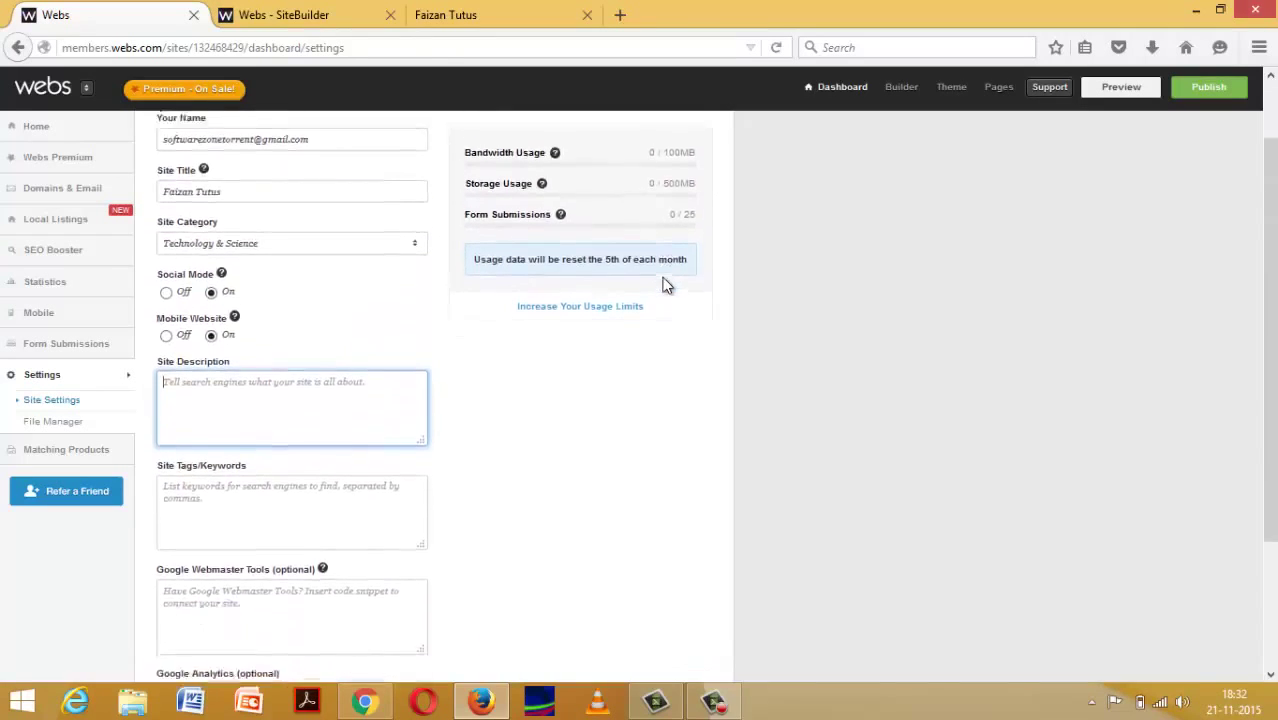
{"action": "scroll", "coordinate": [665, 284], "scroll_direction": "up", "scroll_amount": 1}
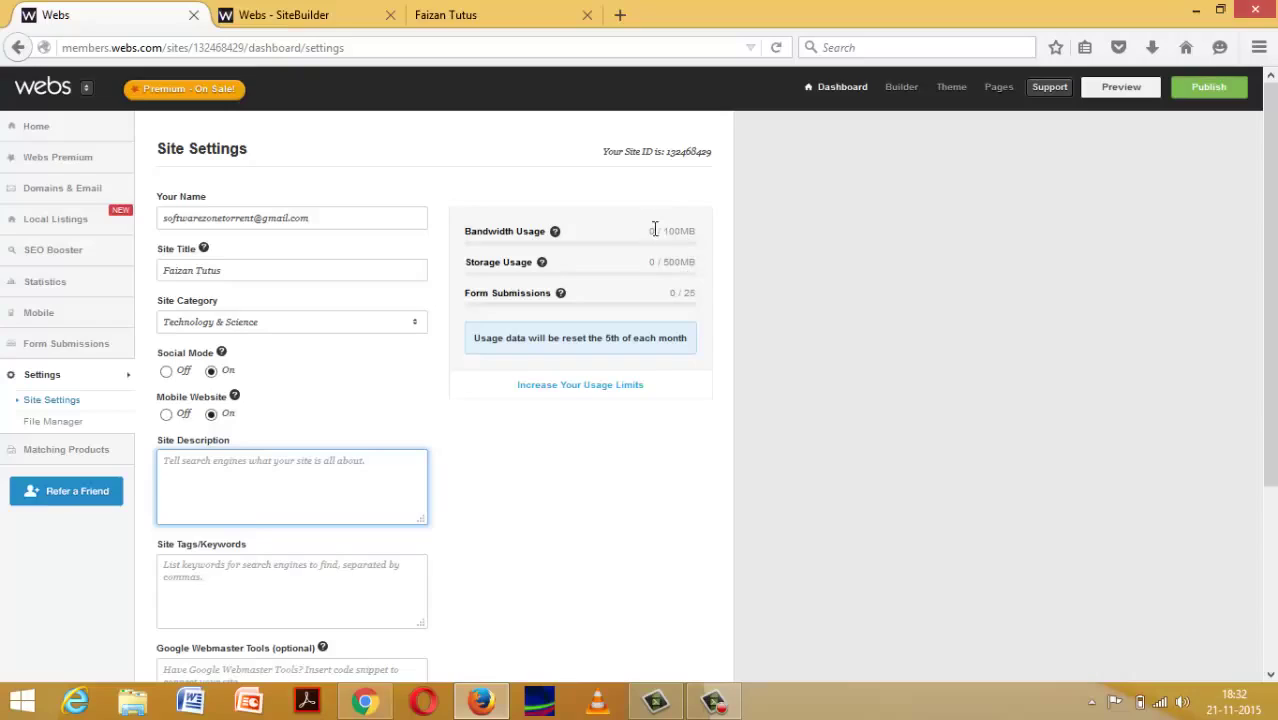
{"action": "left_click_drag", "start_coordinate": [654, 230], "coordinate": [708, 263]}
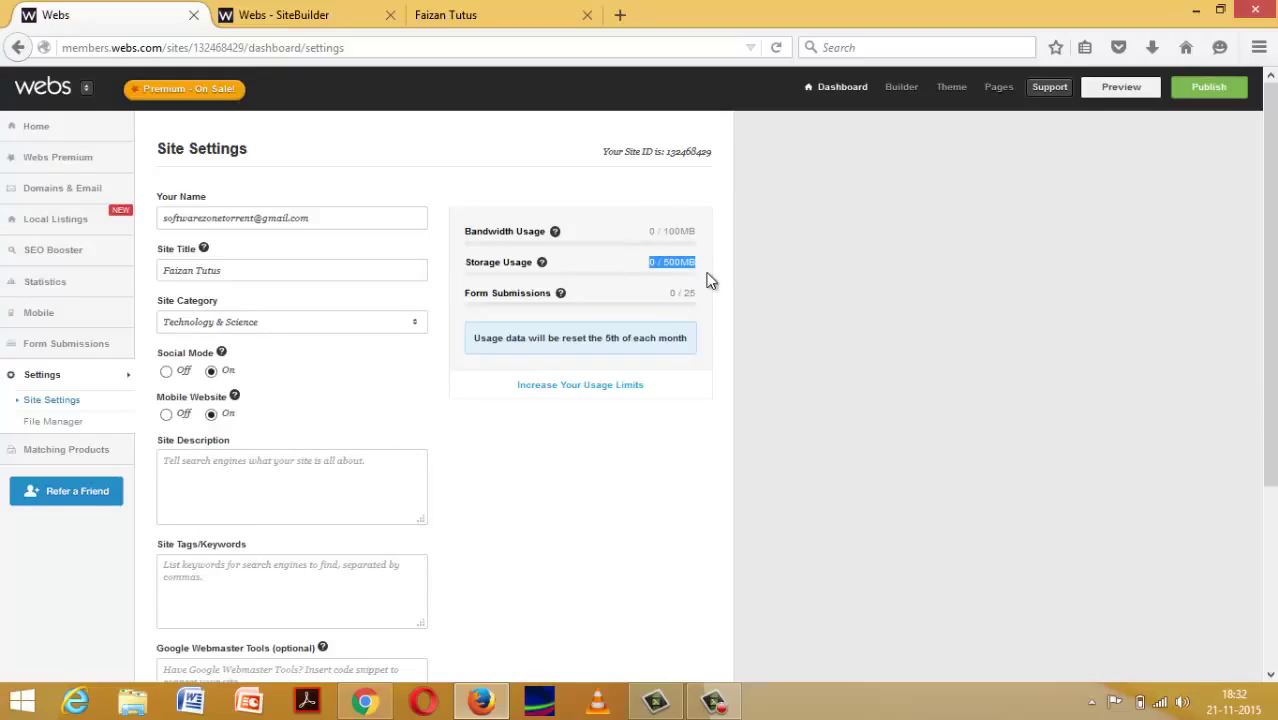
{"action": "triple_click", "coordinate": [696, 290]}
{"action": "scroll", "coordinate": [510, 272], "scroll_direction": "down", "scroll_amount": 3}
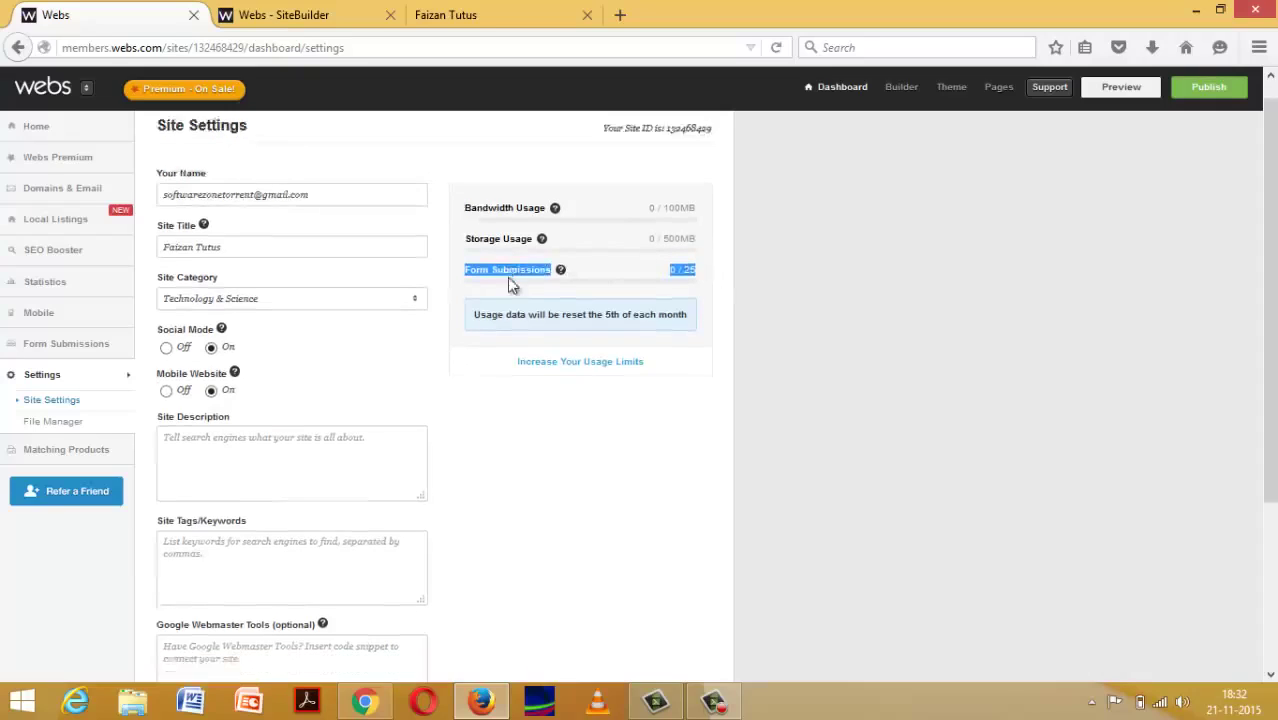
Begin the site description with "Hi world", removing the personal introduction written after it.
{"action": "left_click", "coordinate": [345, 284]}
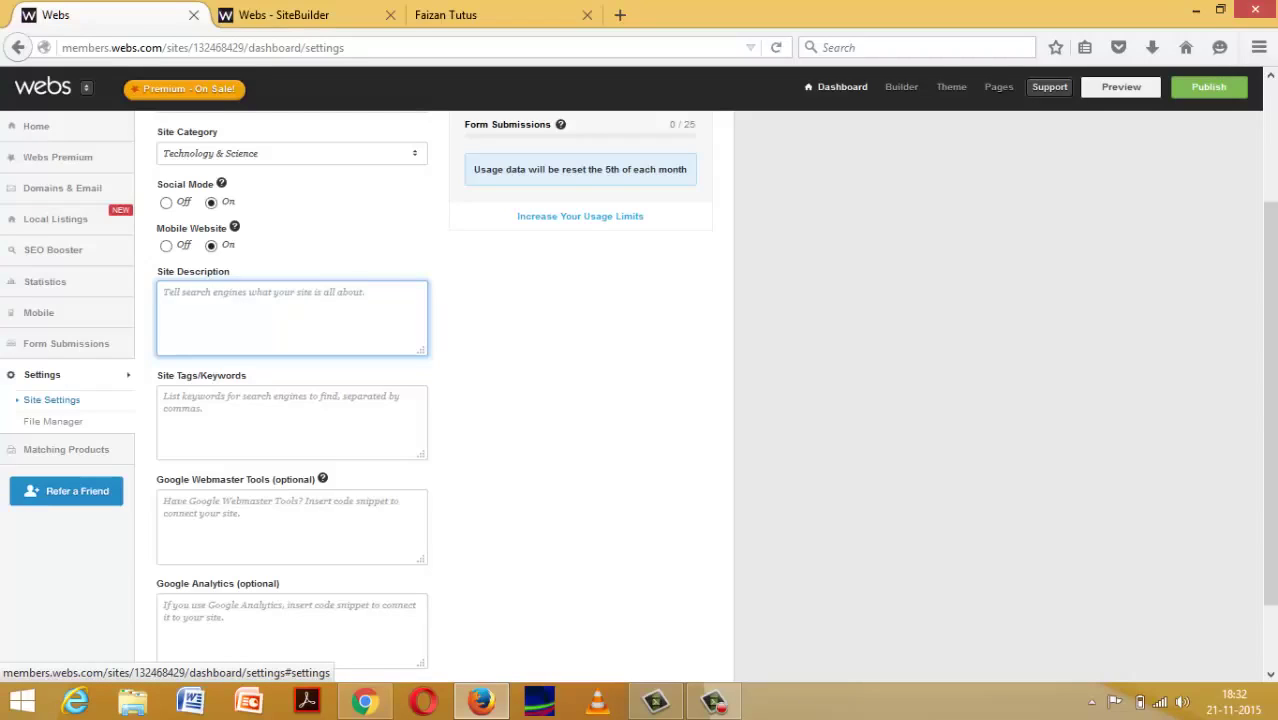
{"action": "type", "text": "Hi wo"}
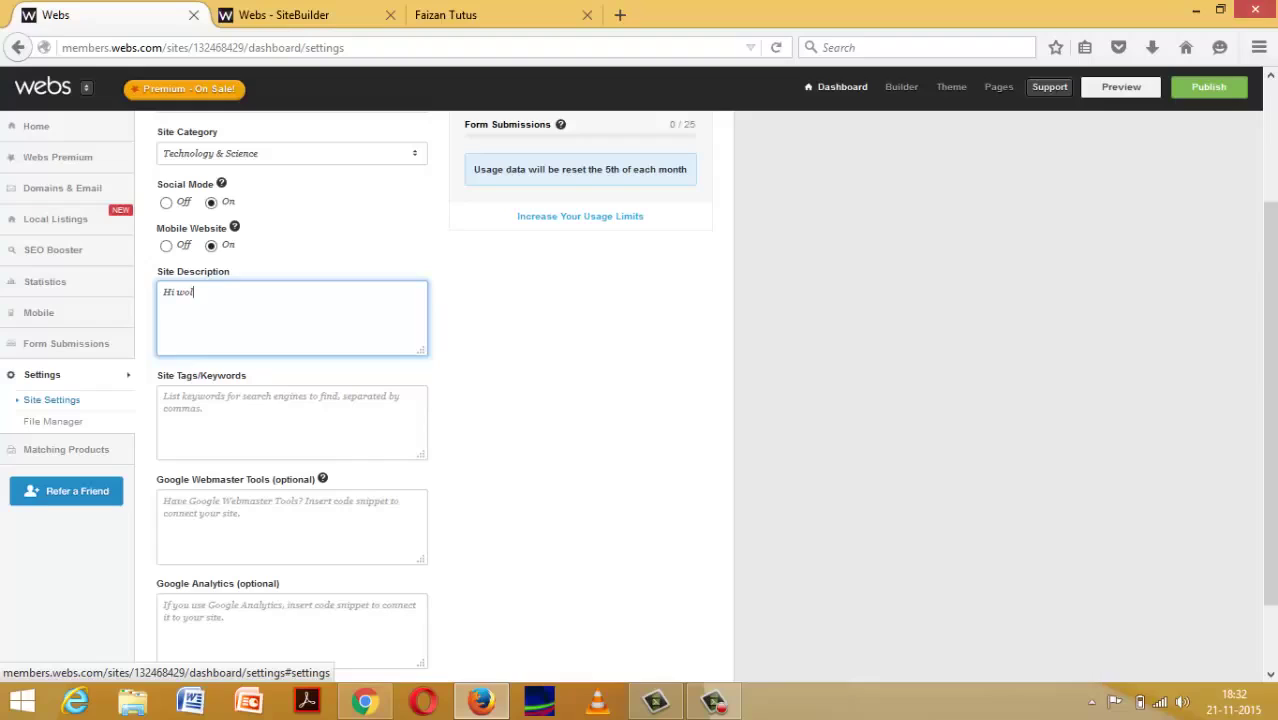
{"action": "type", "text": "rld i am faiznaan ali zafa"}
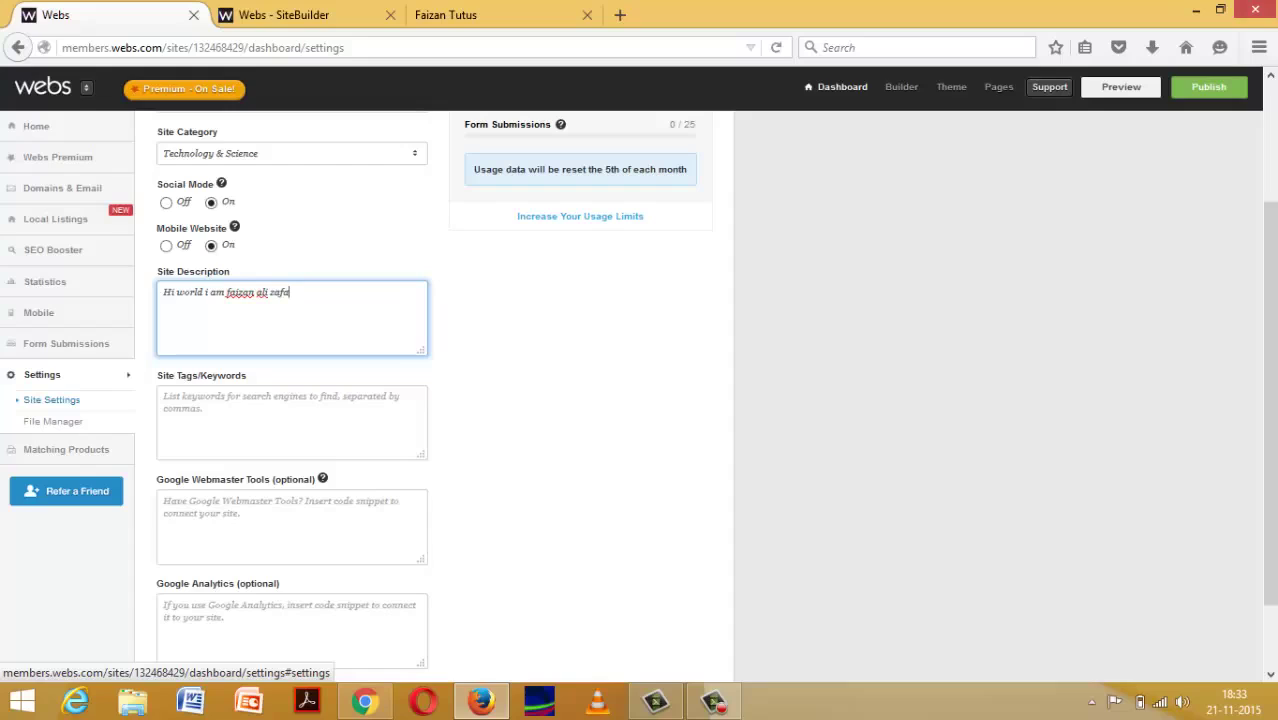
{"action": "key", "text": "BackSpace"}
{"action": "key", "text": "BackSpace"}
{"action": "key", "text": "BackSpace"}
{"action": "key", "text": "BackSpace"}
{"action": "key", "text": "BackSpace"}
{"action": "key", "text": "BackSpace"}
{"action": "key", "text": "BackSpace"}
{"action": "key", "text": "BackSpace"}
{"action": "key", "text": "BackSpace"}
{"action": "key", "text": "BackSpace"}
{"action": "key", "text": "BackSpace"}
{"action": "key", "text": "BackSpace"}
{"action": "key", "text": "BackSpace"}
{"action": "key", "text": "BackSpace"}
{"action": "key", "text": "BackSpace"}
{"action": "key", "text": "BackSpace"}
{"action": "key", "text": "BackSpace"}
{"action": "key", "text": "BackSpace"}
Continue the site description with the site title followed by "provide you exciting video tutus like make money,".
{"action": "type", "text": "Faizan tutus provide"}
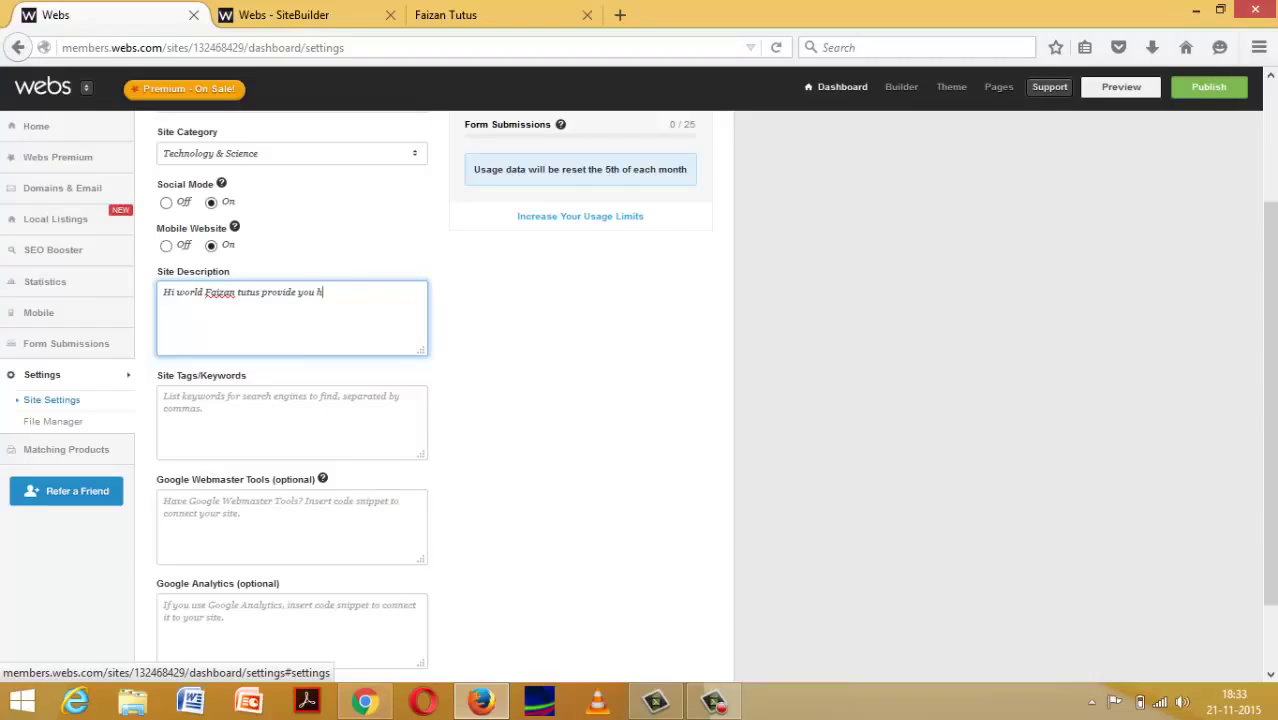
{"action": "type", "text": "w"}
{"action": "key", "text": "BackSpace"}
{"action": "key", "text": "BackSpace"}
{"action": "key", "text": "BackSpace"}
{"action": "key", "text": "BackSpace"}
{"action": "key", "text": "BackSpace"}
{"action": "key", "text": "BackSpace"}
{"action": "type", "text": "exciting"}
{"action": "type", "text": "video tutus like make money,"}
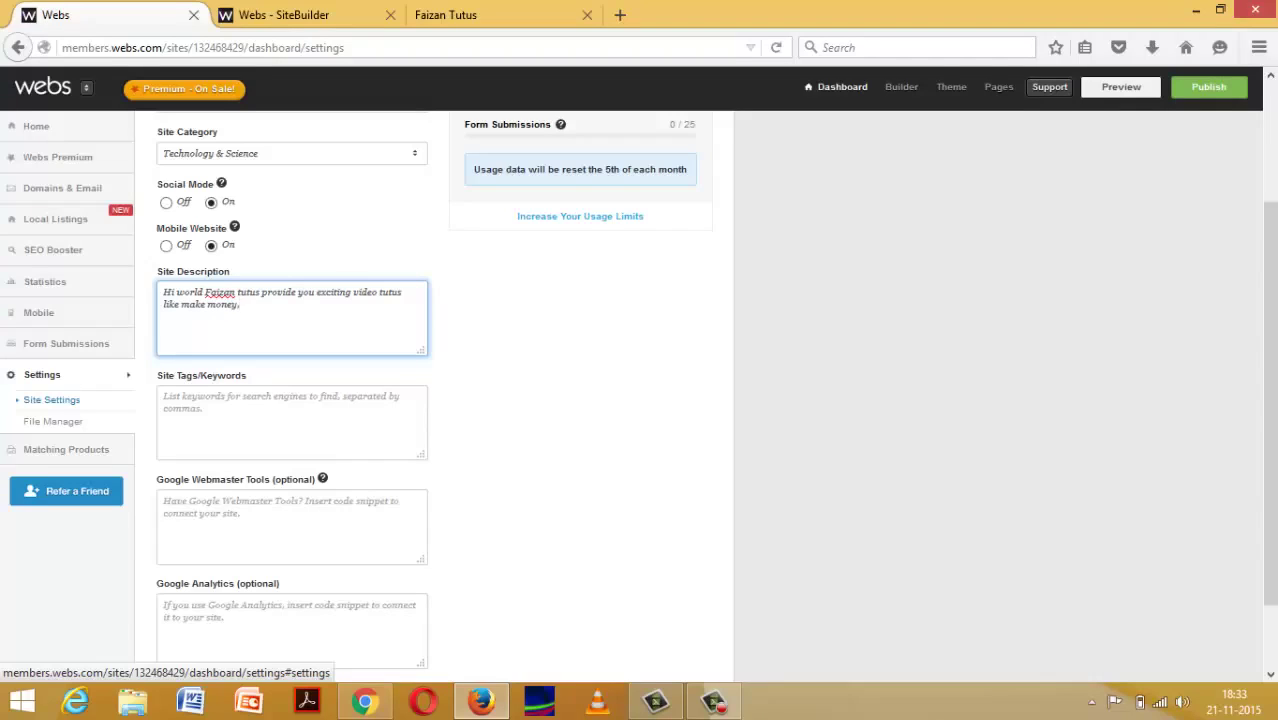
Finish the site description with "graphic design, corel draw, inpage ,blogger, ms office etc".
{"action": "type", "text": " gra"}
{"action": "type", "text": "phic design, corel dra"}
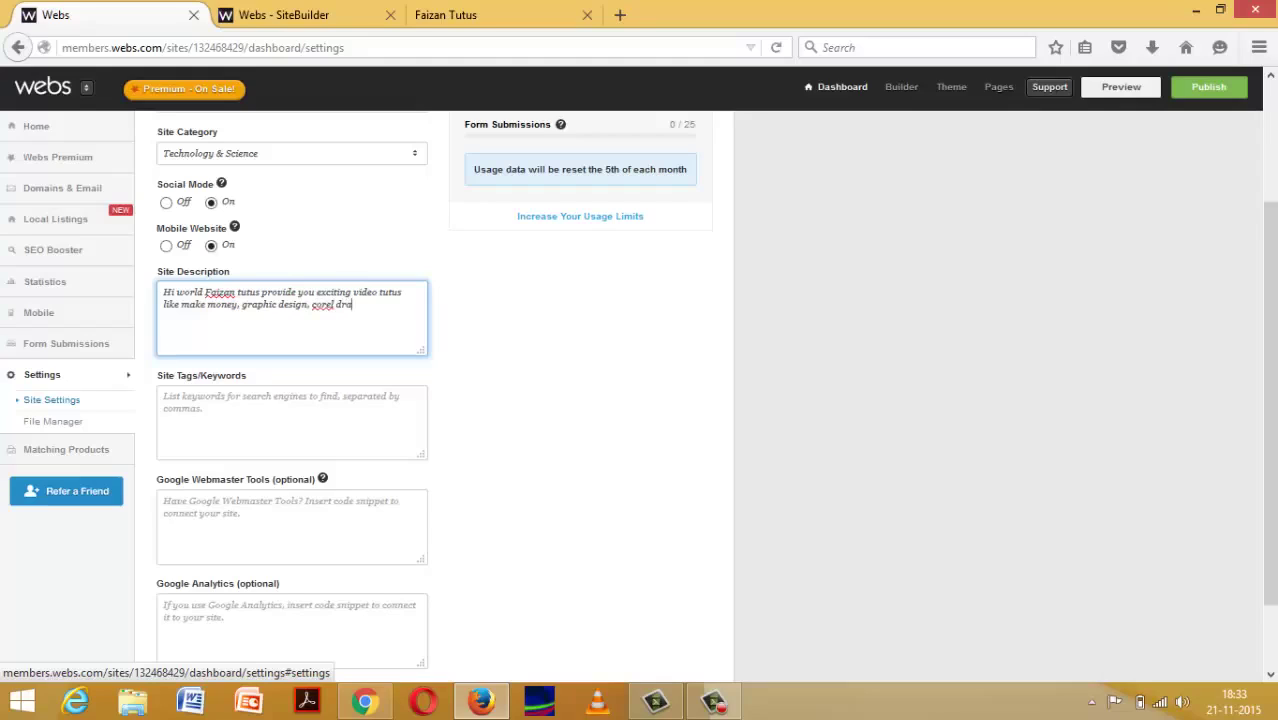
{"action": "type", "text": "w, inpage "}
{"action": "type", "text": ",blo"}
{"action": "type", "text": "gg"}
{"action": "type", "text": "er"}
{"action": "key", "text": "BackSpace"}
{"action": "type", "text": "e etc"}
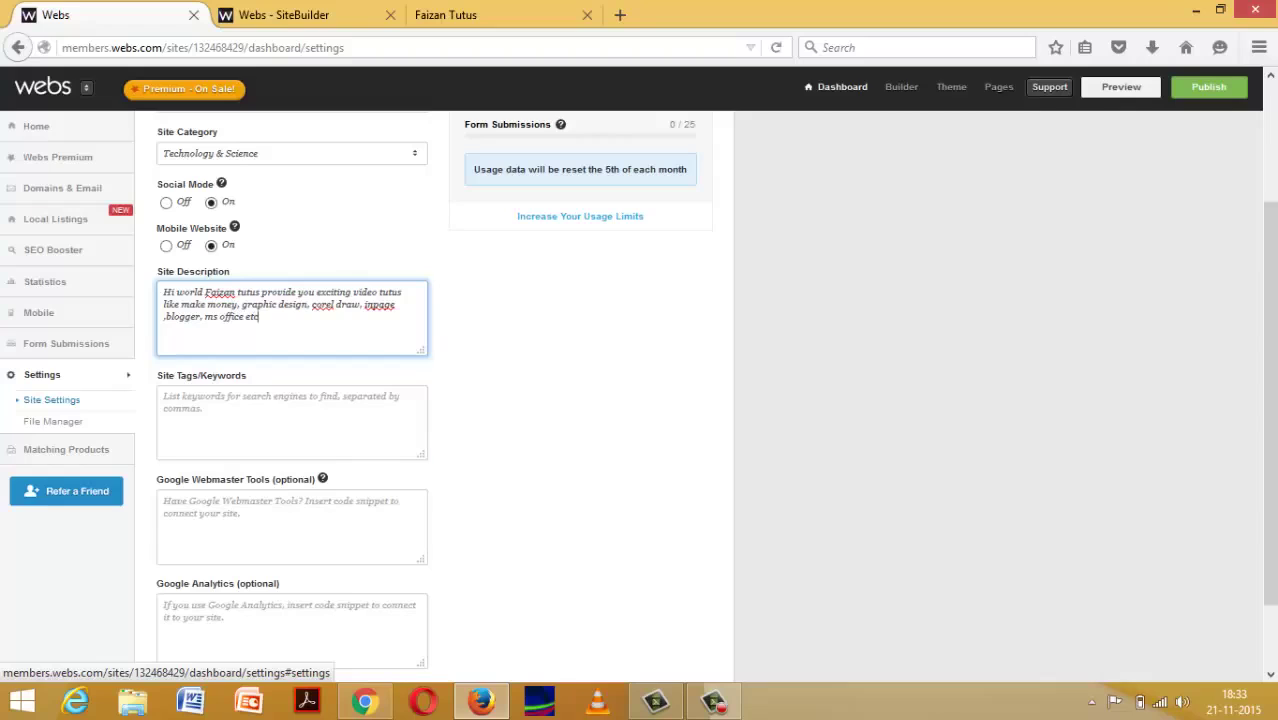
Copy the topic list from "make money" to "ms office etc" into the site tags/keywords and save the site settings.
{"action": "key", "text": "Tab"}
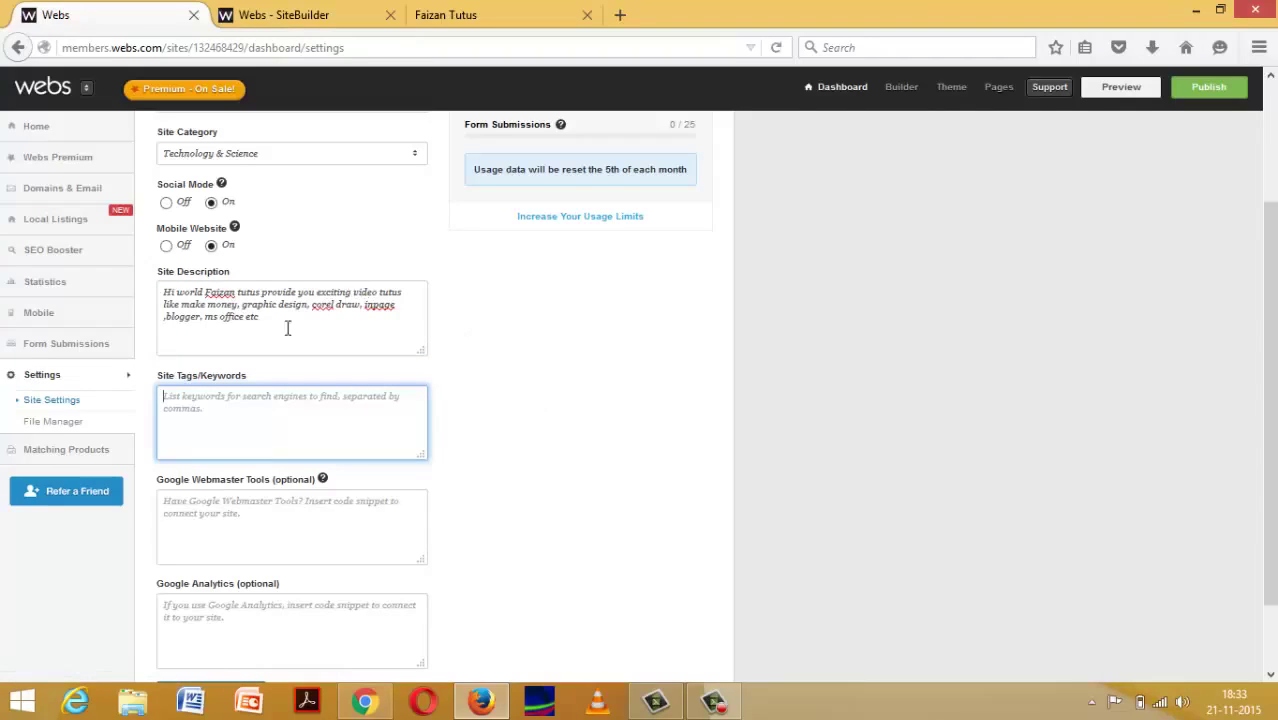
{"action": "left_click_drag", "start_coordinate": [182, 305], "coordinate": [250, 322]}
{"action": "key", "text": "ctrl+c"}
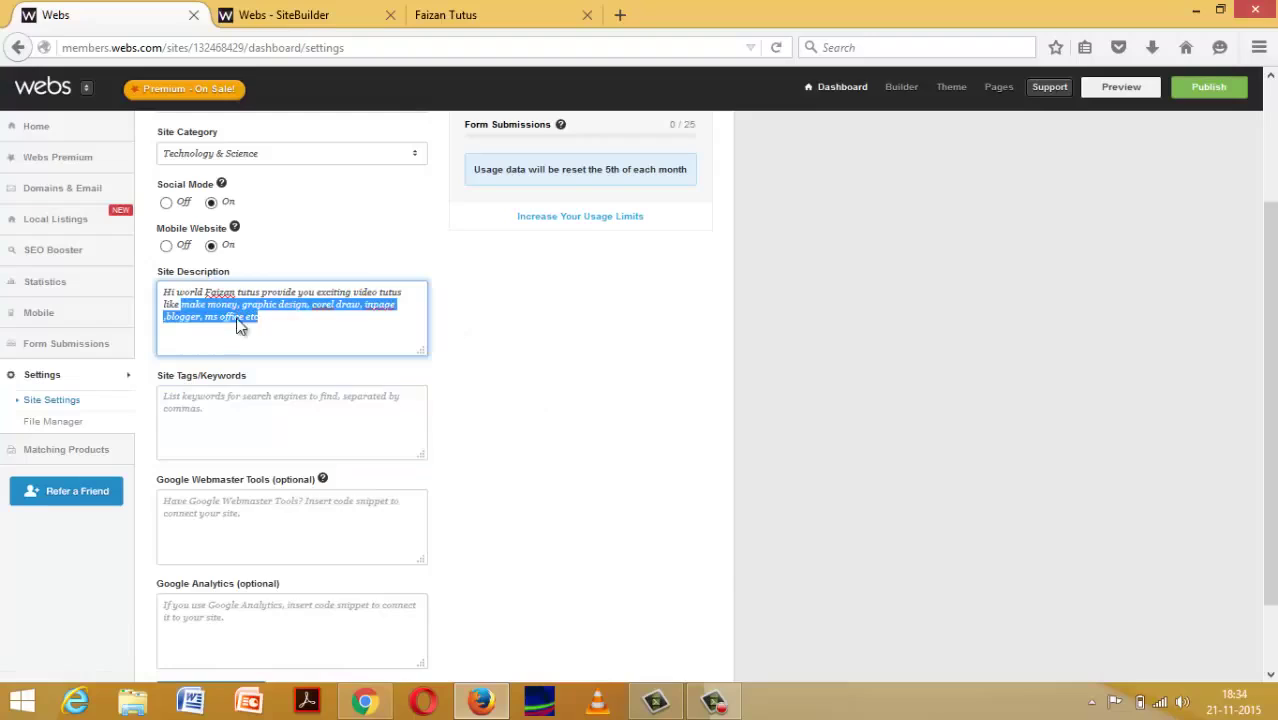
{"action": "right_click", "coordinate": [232, 320]}
{"action": "left_click", "coordinate": [279, 385]}
{"action": "right_click", "coordinate": [274, 408]}
{"action": "left_click", "coordinate": [320, 482]}
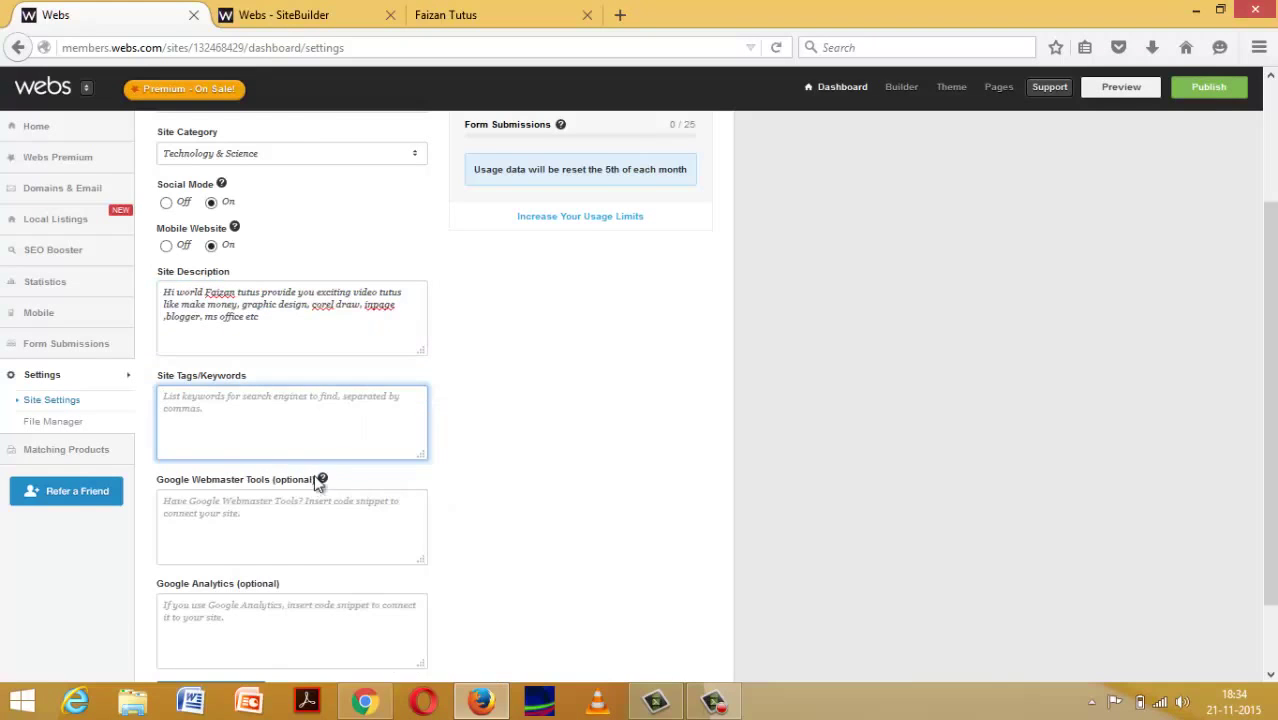
{"action": "scroll", "coordinate": [528, 387], "scroll_direction": "up", "scroll_amount": 1}
{"action": "scroll", "coordinate": [528, 387], "scroll_direction": "down", "scroll_amount": 1}
{"action": "scroll", "coordinate": [227, 632], "scroll_direction": "down", "scroll_amount": 2}
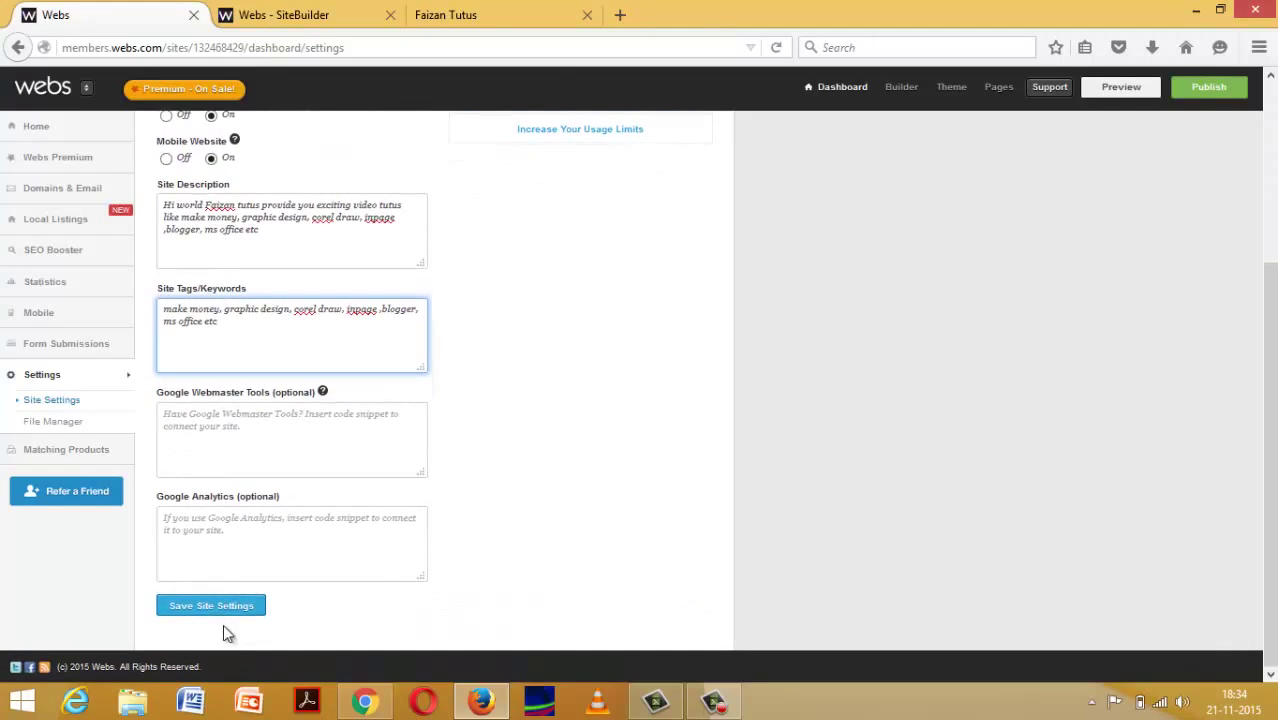
{"action": "left_click", "coordinate": [211, 606]}
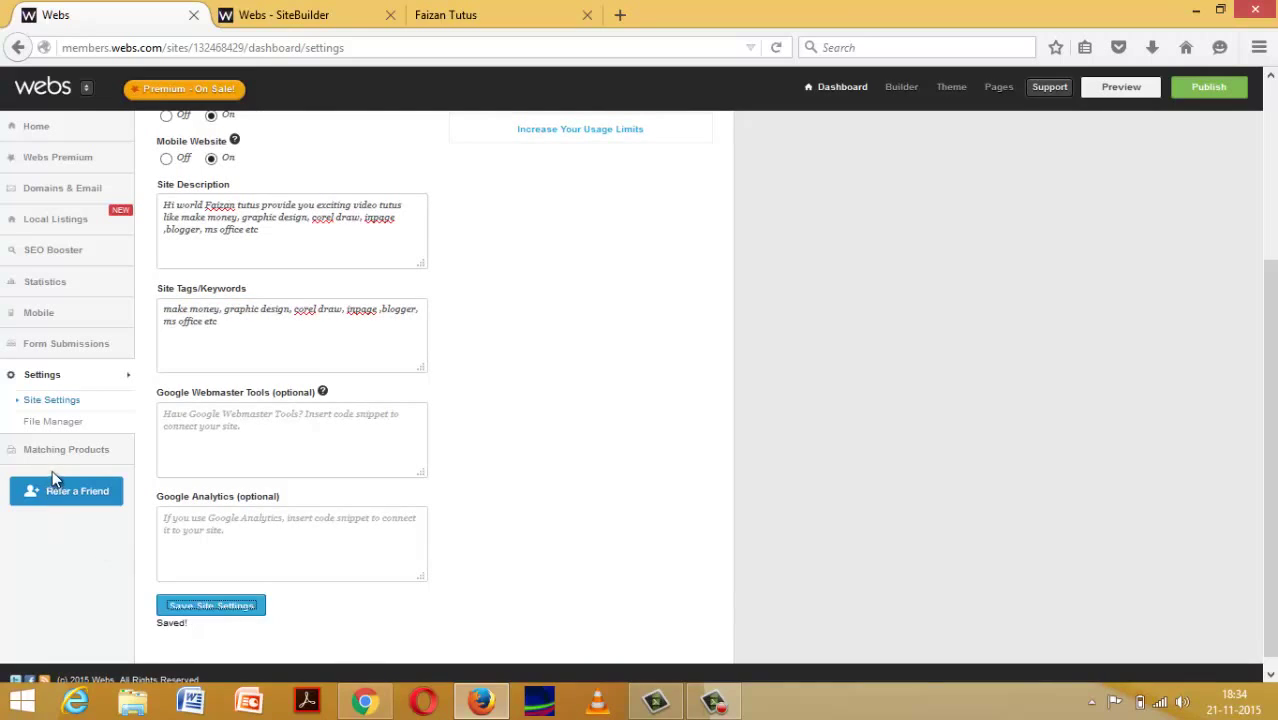
Open the File Manager and look through its Images, Music, Docs and Other file categories.
{"action": "left_click", "coordinate": [76, 423]}
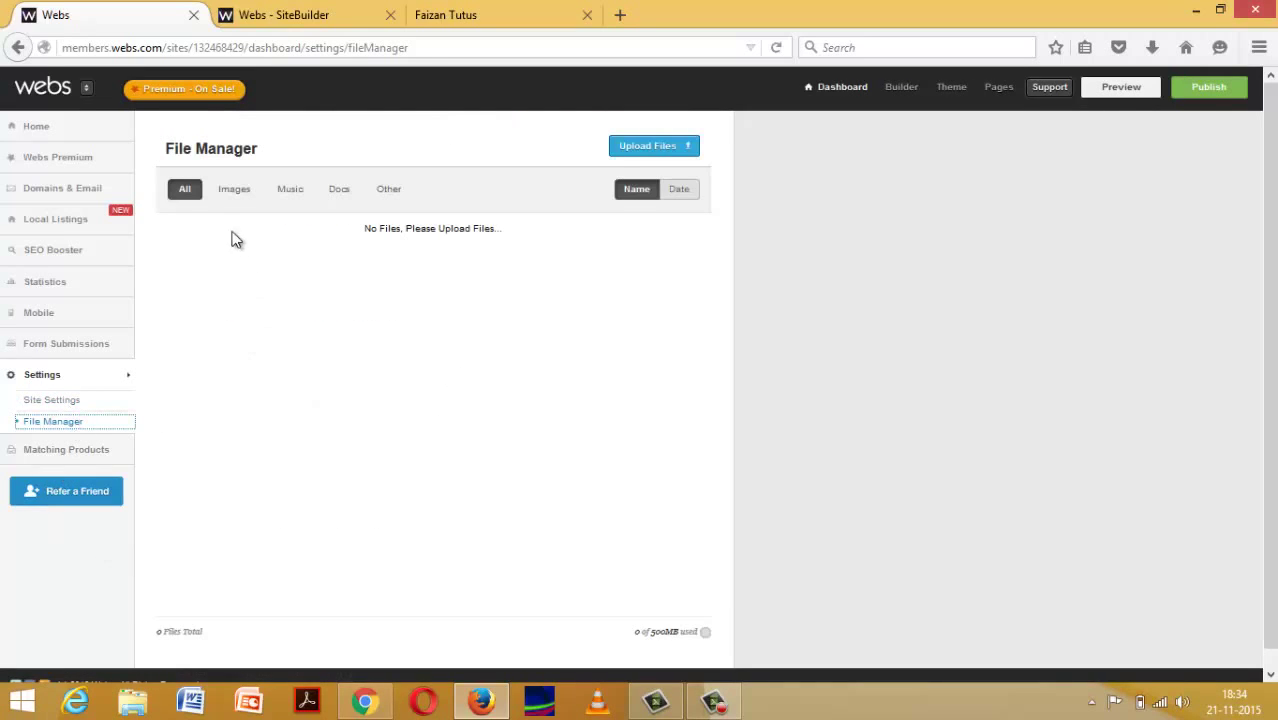
{"action": "left_click", "coordinate": [231, 195]}
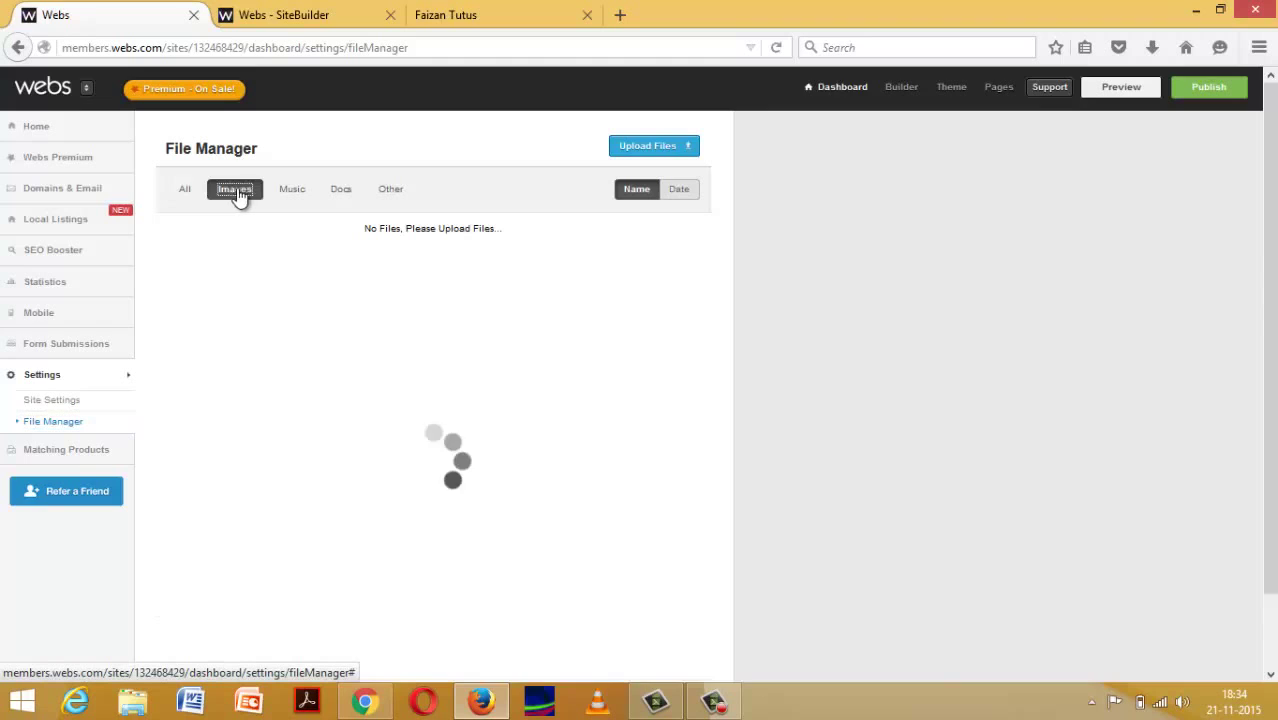
{"action": "left_click", "coordinate": [293, 196]}
{"action": "left_click", "coordinate": [349, 198]}
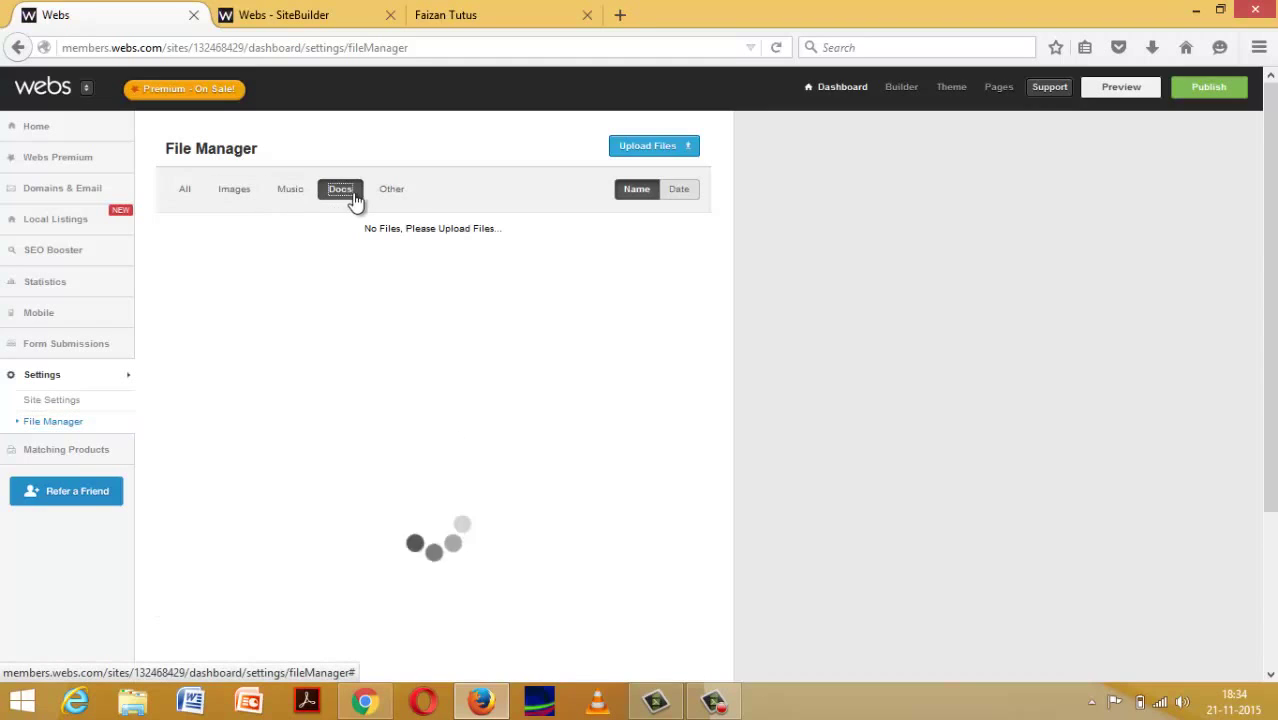
{"action": "left_click", "coordinate": [400, 192]}
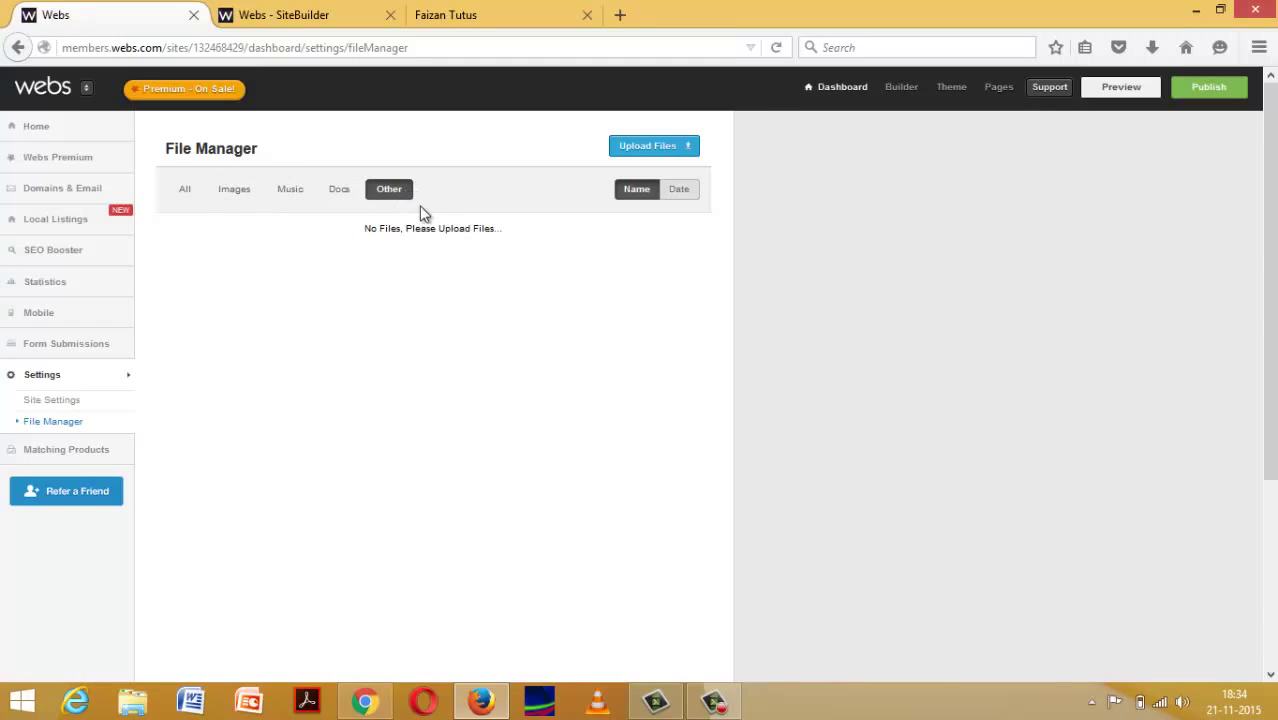
Upload the image 2_zps835a7c13 from the desktop's "New folder" to the File Manager and check its thumbnail.
{"action": "left_click", "coordinate": [637, 147]}
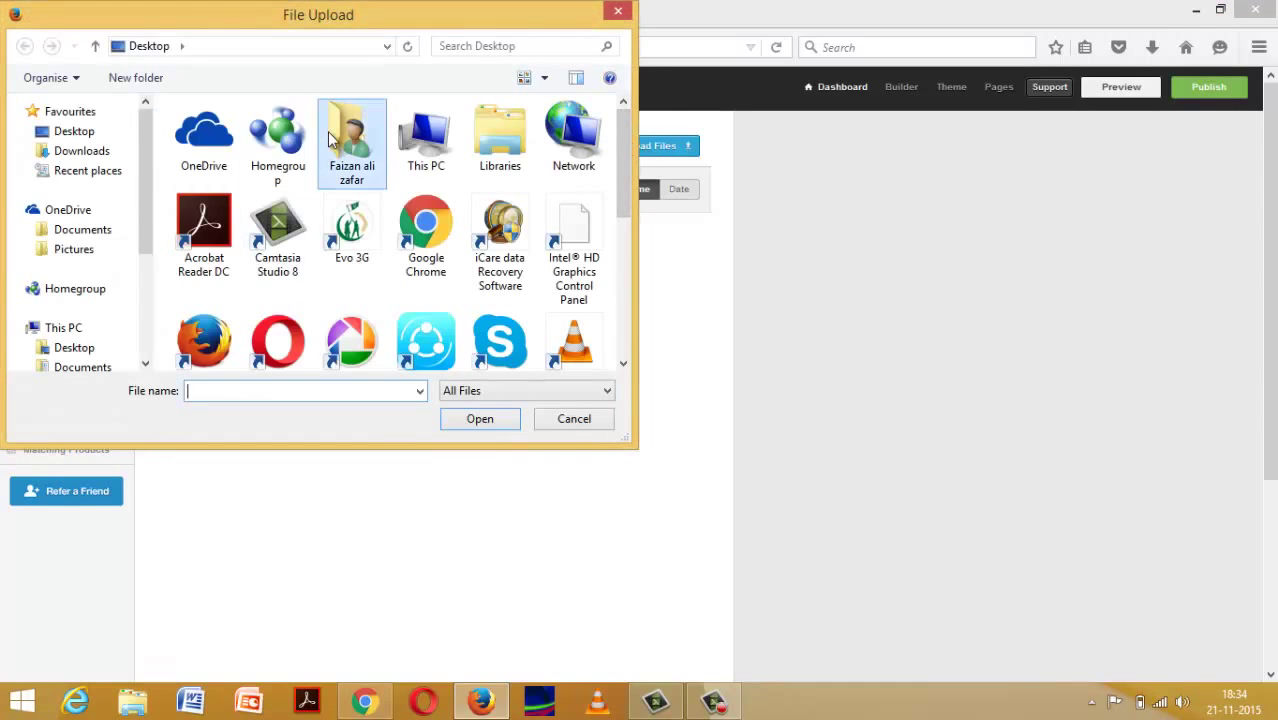
{"action": "double_click", "coordinate": [333, 140]}
{"action": "left_click", "coordinate": [25, 46]}
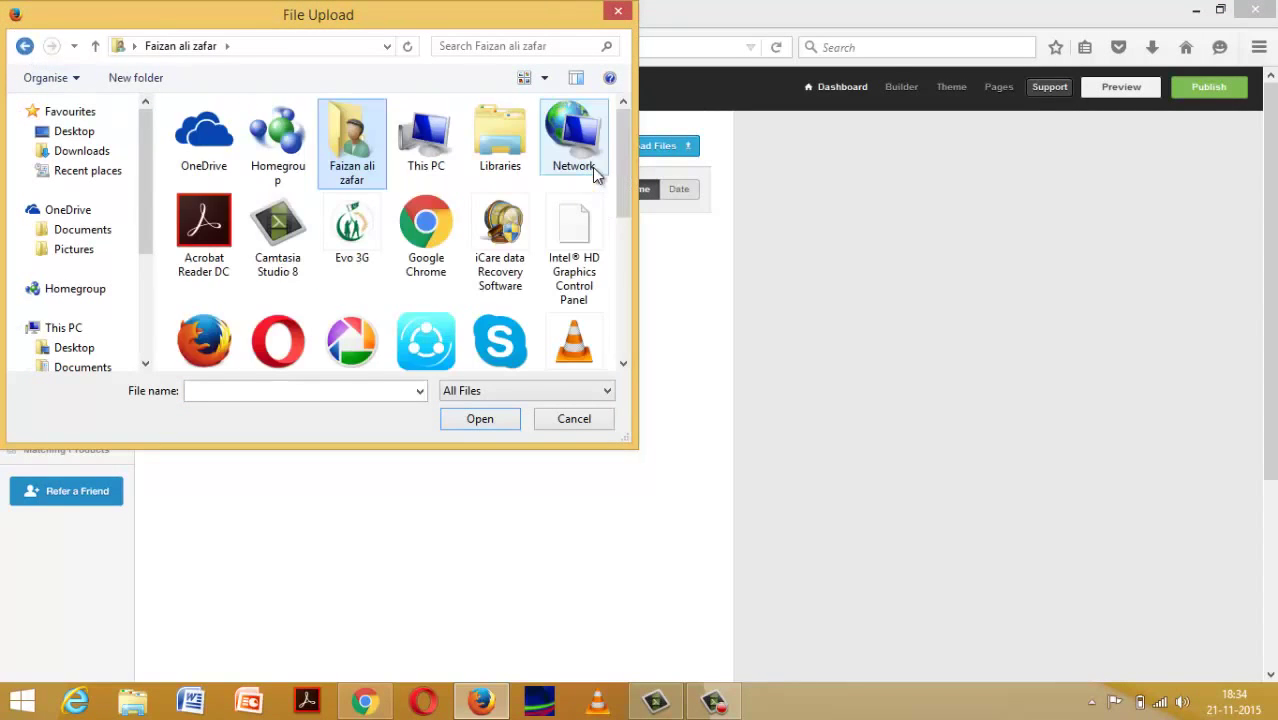
{"action": "left_click_drag", "start_coordinate": [624, 213], "coordinate": [622, 250]}
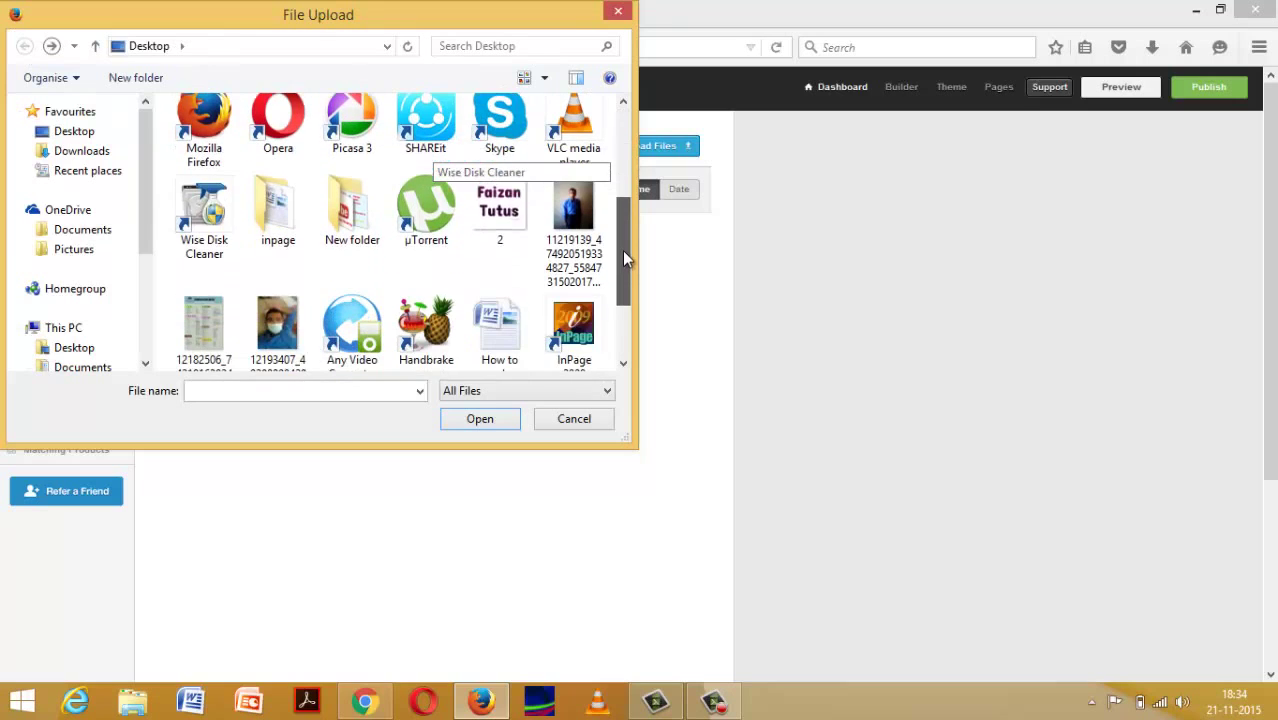
{"action": "double_click", "coordinate": [368, 216]}
{"action": "left_click", "coordinate": [255, 174]}
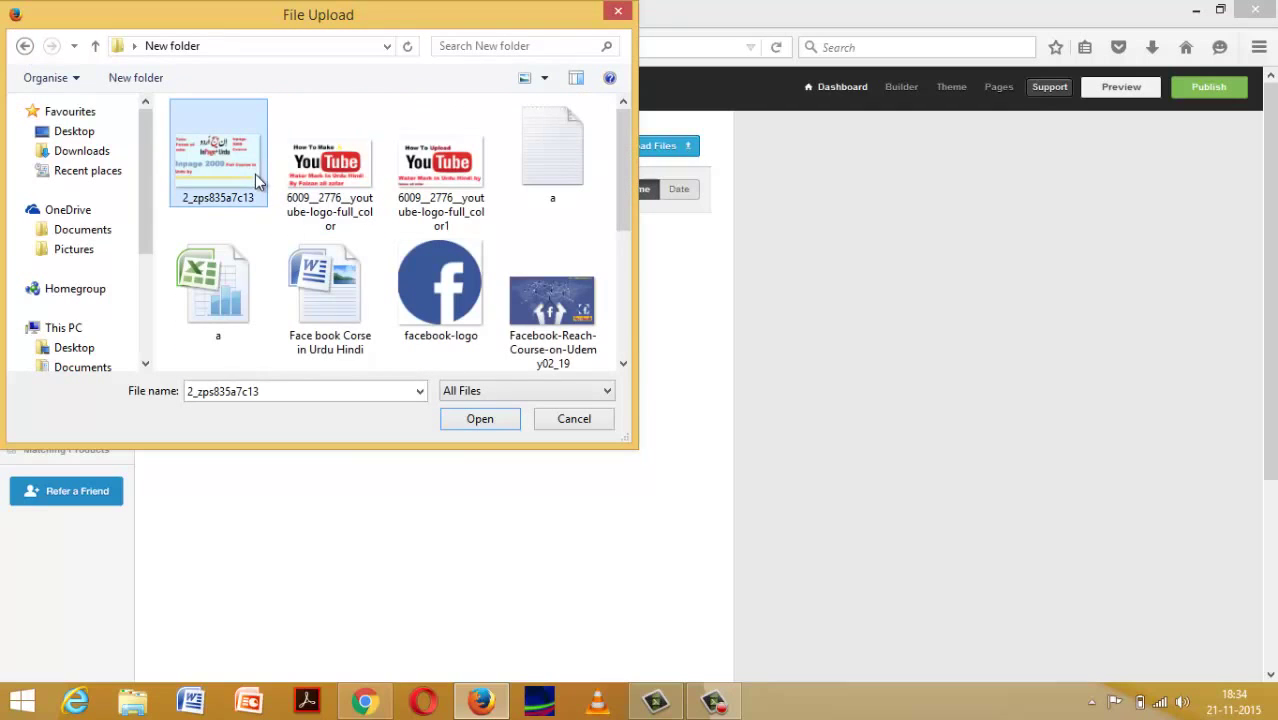
{"action": "left_click", "coordinate": [478, 420]}
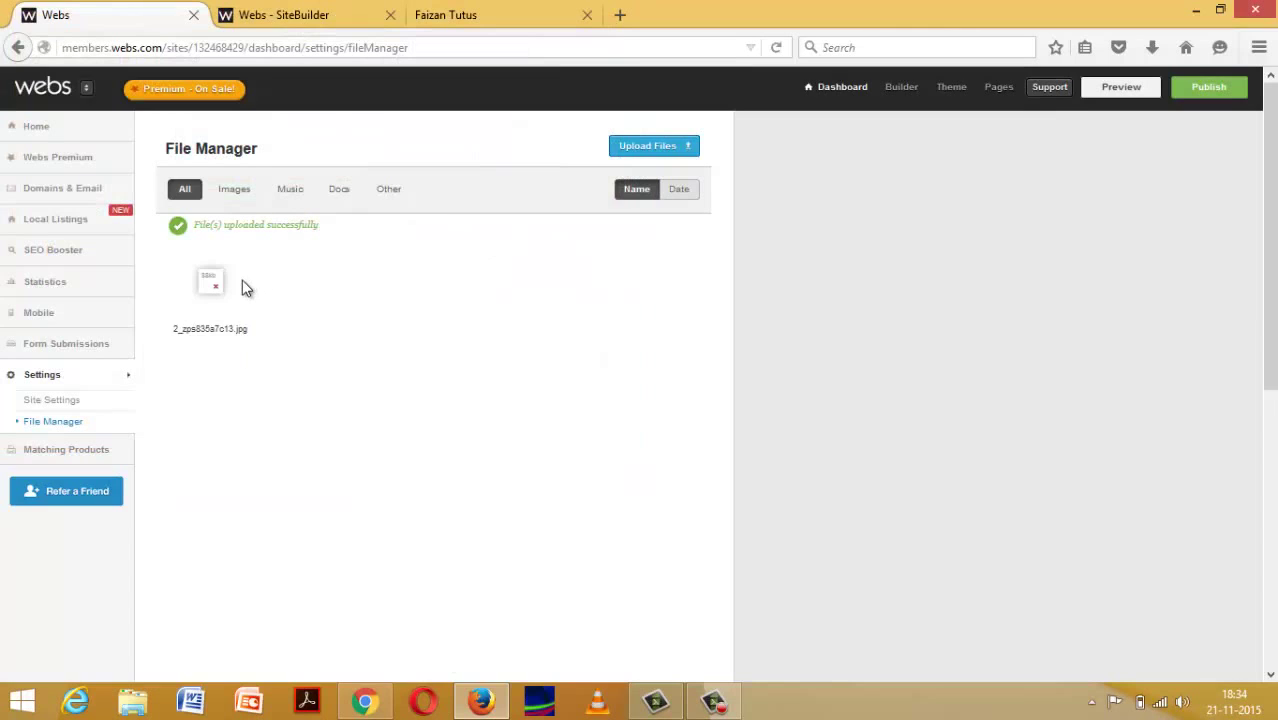
{"action": "scroll", "coordinate": [242, 302], "scroll_direction": "down", "scroll_amount": 5}
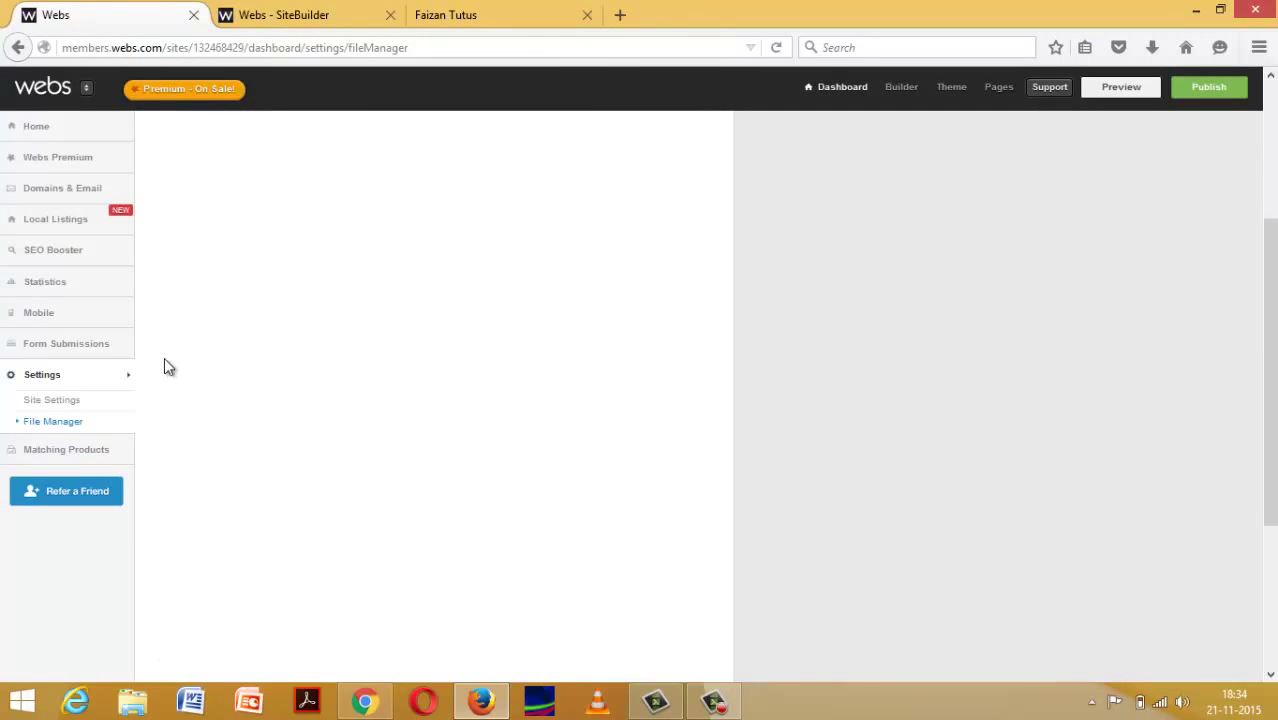
{"action": "scroll", "coordinate": [168, 367], "scroll_direction": "up", "scroll_amount": 5}
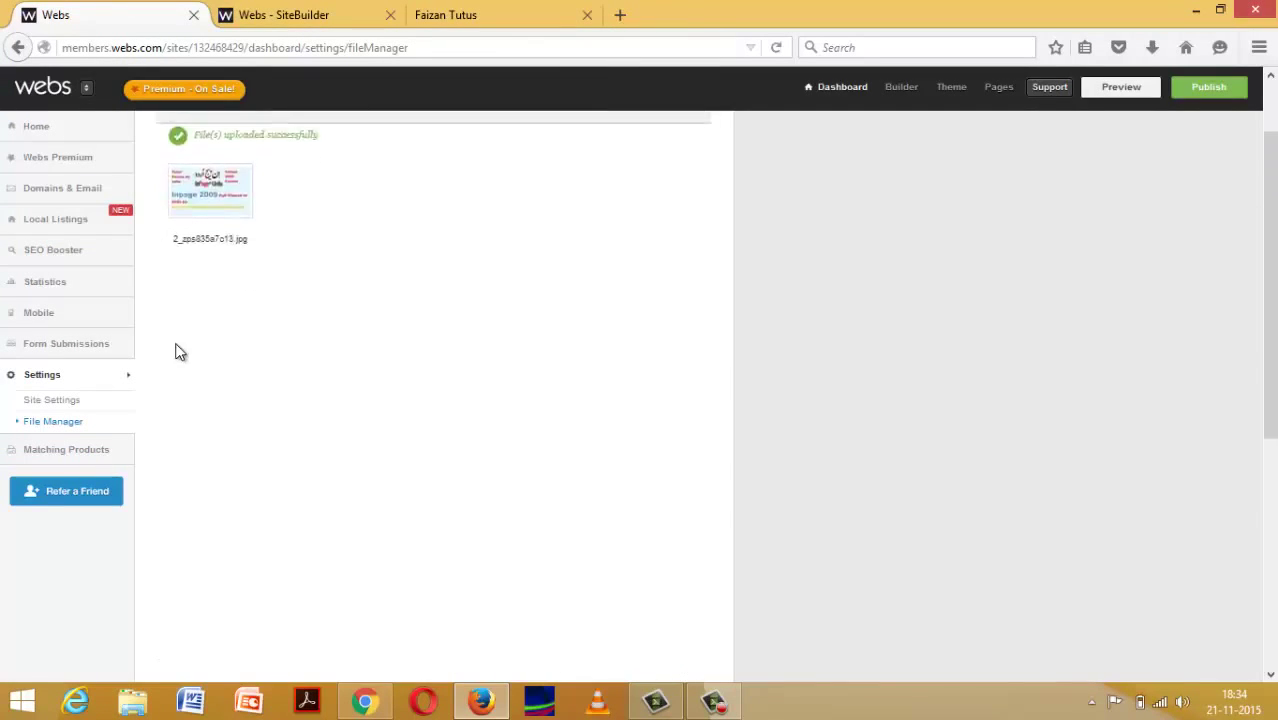
Open the Matching Products section and look through the custom printed marketing materials down to the T-shirts.
{"action": "left_click", "coordinate": [100, 450]}
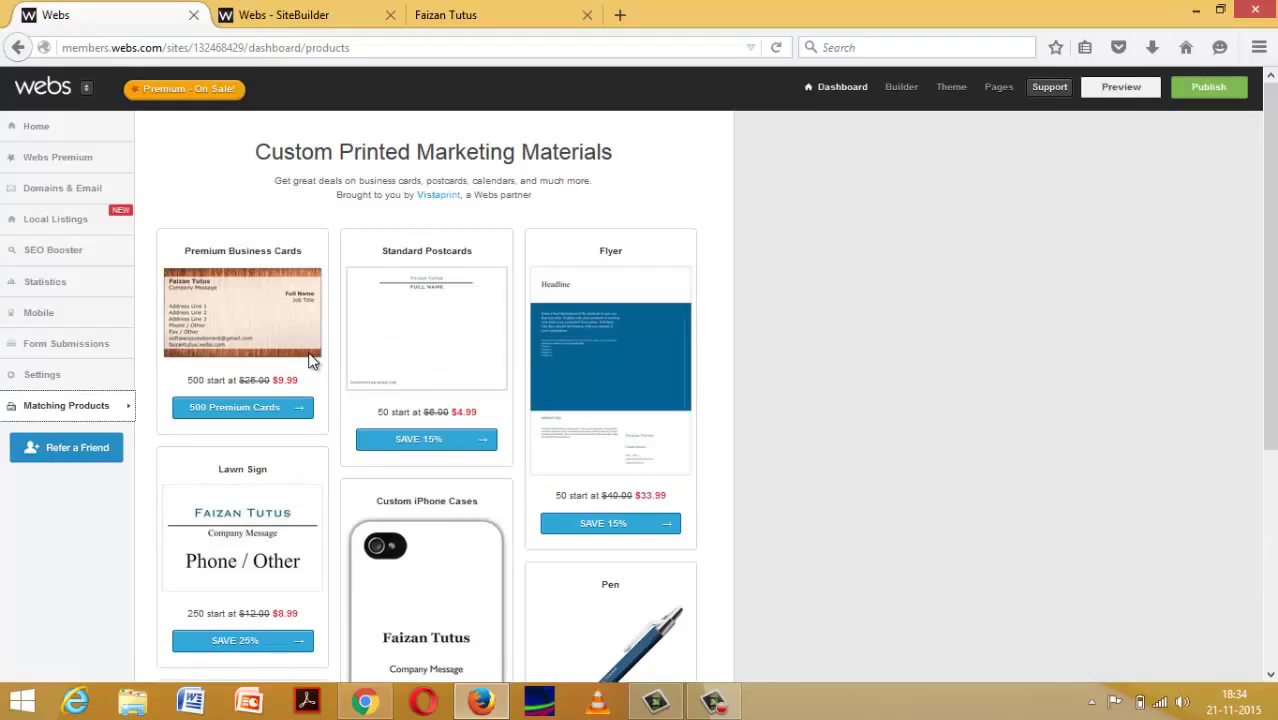
{"action": "scroll", "coordinate": [311, 361], "scroll_direction": "down", "scroll_amount": 3}
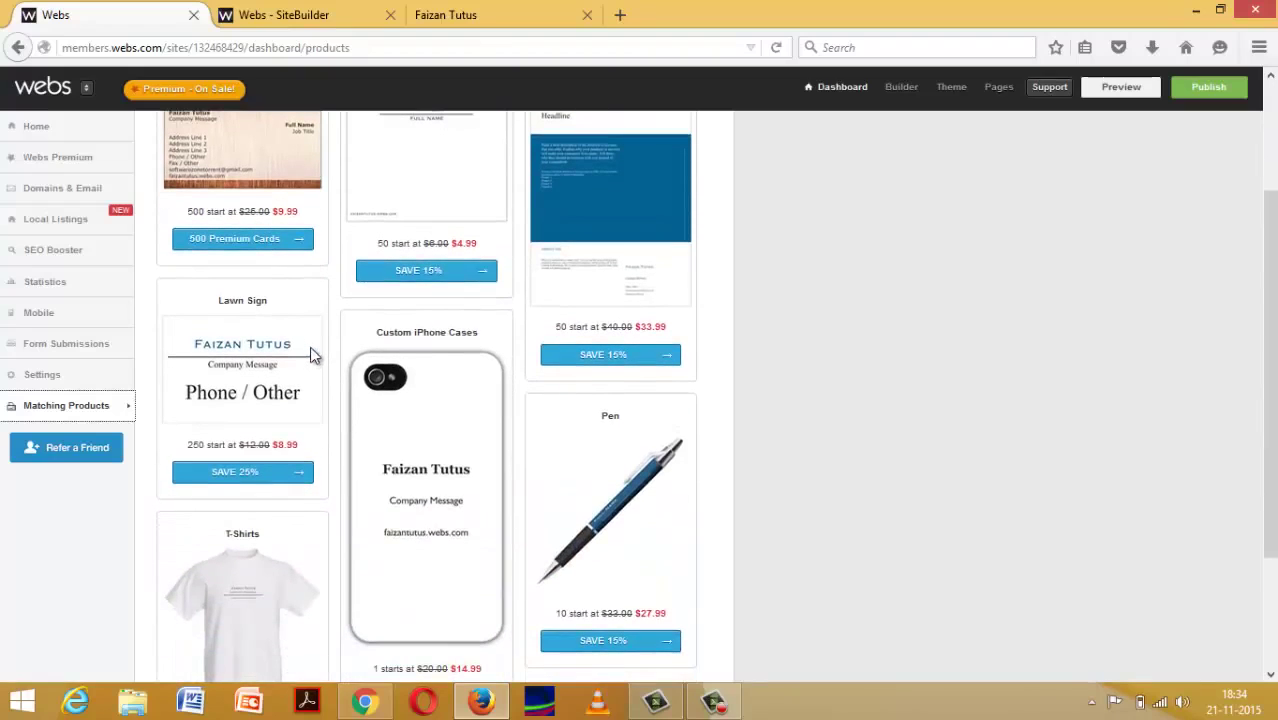
{"action": "scroll", "coordinate": [312, 353], "scroll_direction": "down", "scroll_amount": 3}
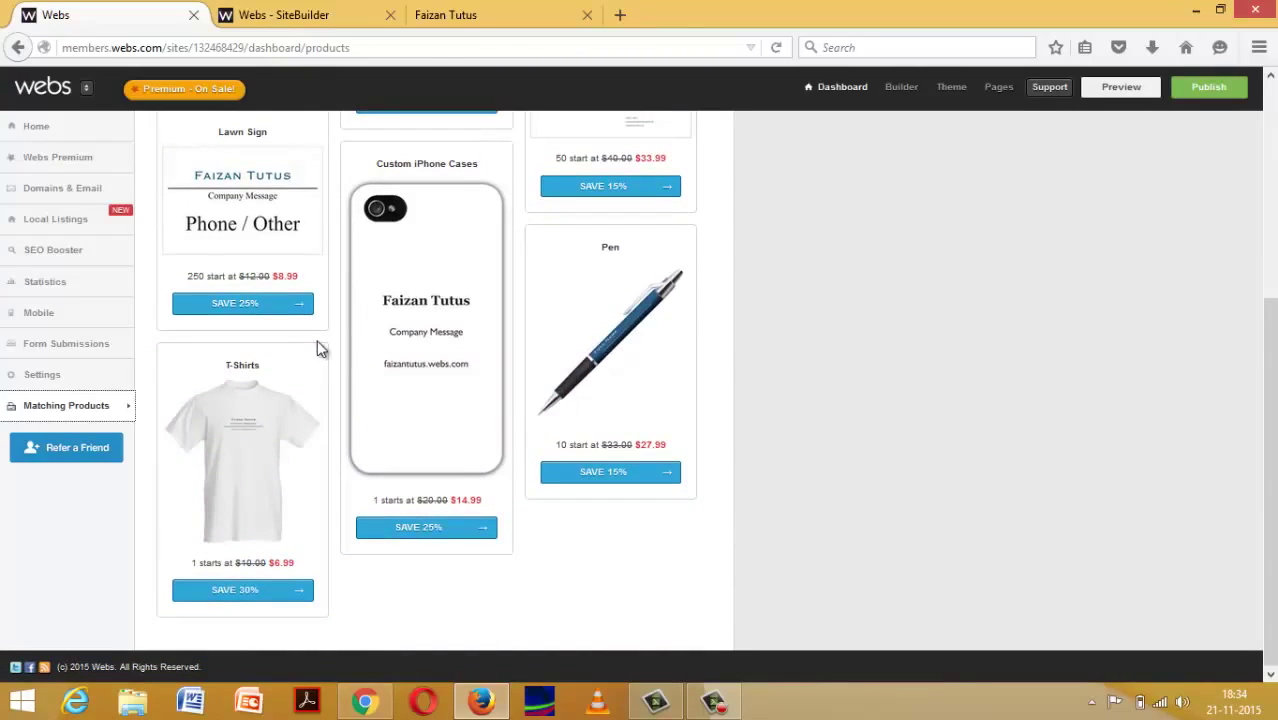
Open the Refer a Friend dialog, view its email, Facebook and Twitter sharing options, and close it.
{"action": "left_click", "coordinate": [98, 447]}
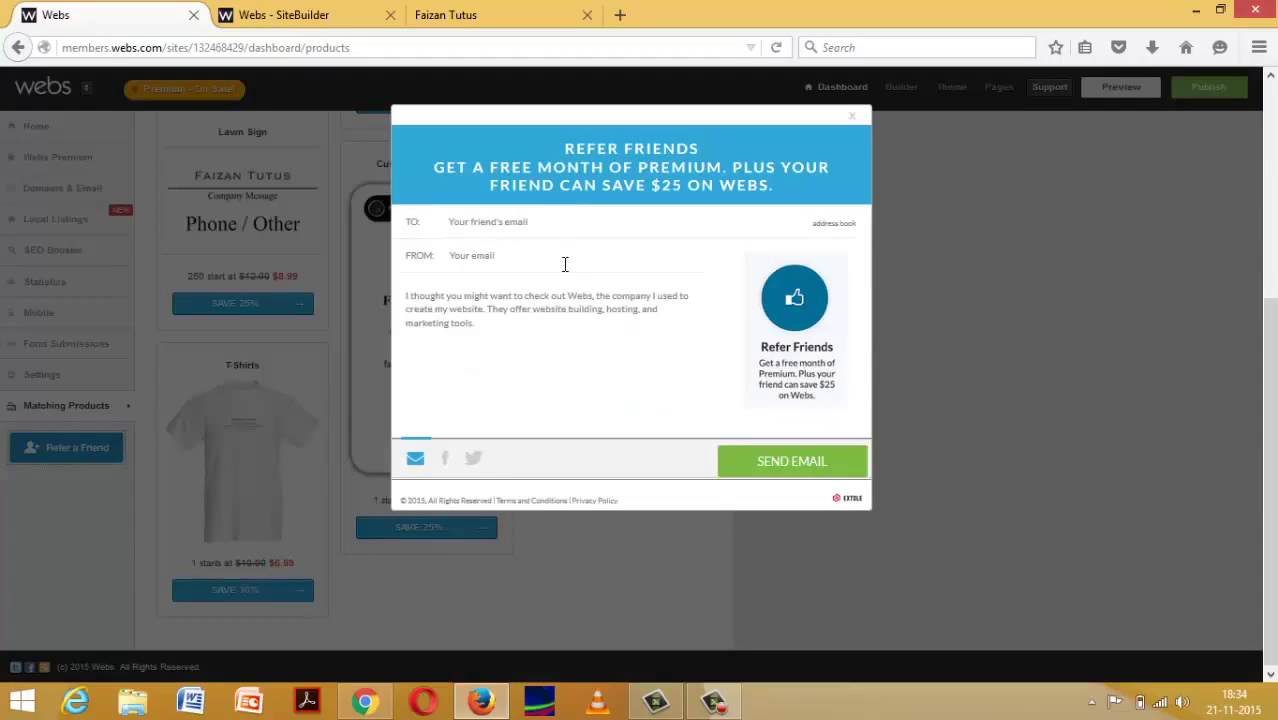
{"action": "double_click", "coordinate": [311, 434]}
{"action": "left_click", "coordinate": [491, 419]}
{"action": "left_click", "coordinate": [445, 456]}
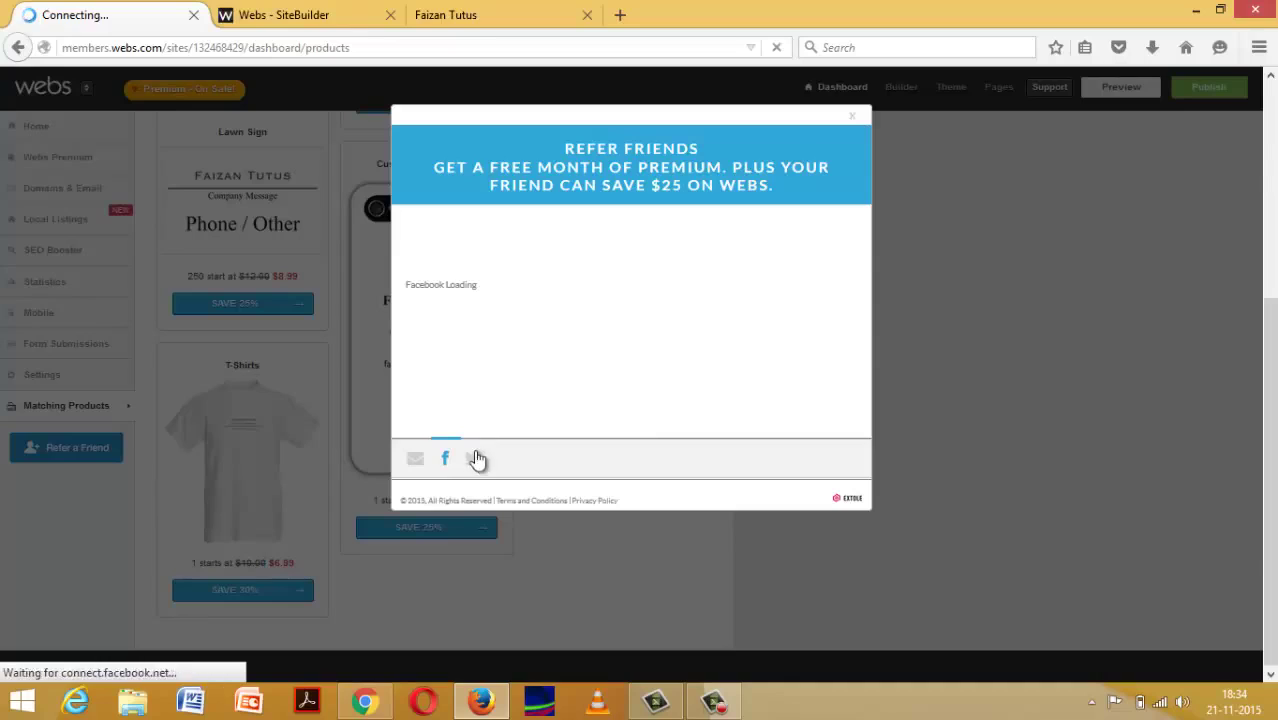
{"action": "left_click", "coordinate": [477, 458]}
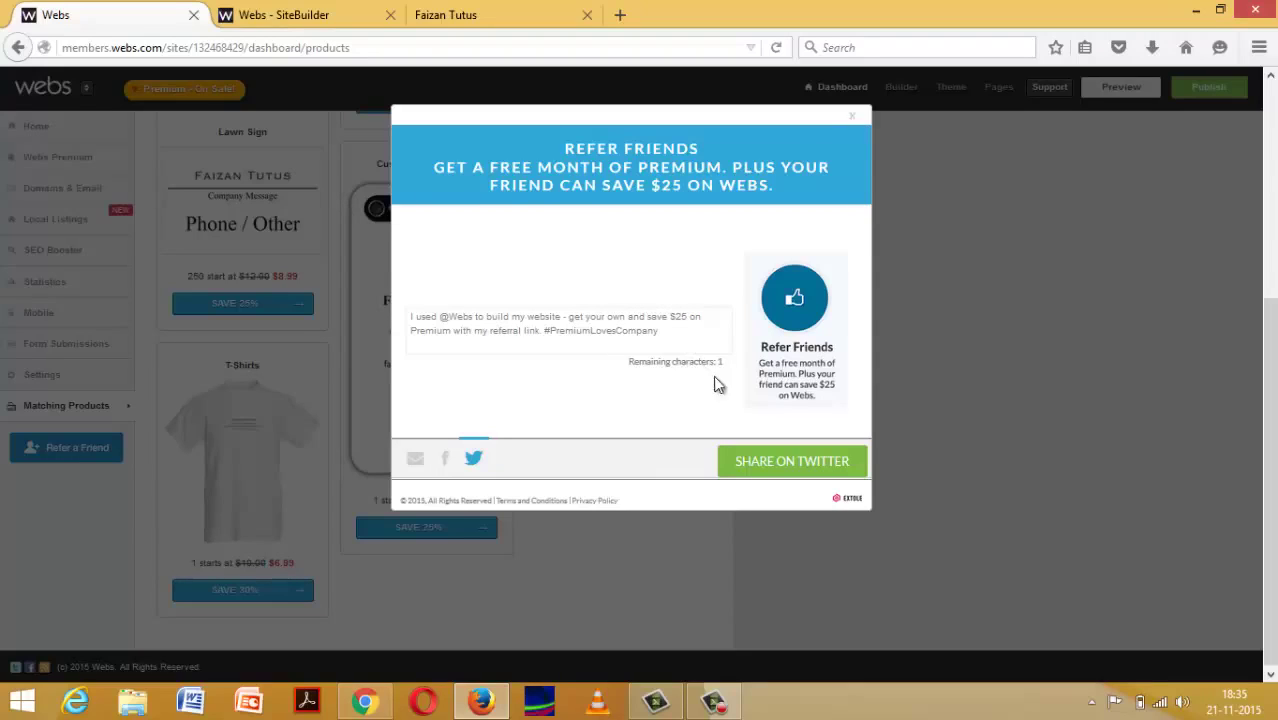
{"action": "left_click", "coordinate": [851, 117]}
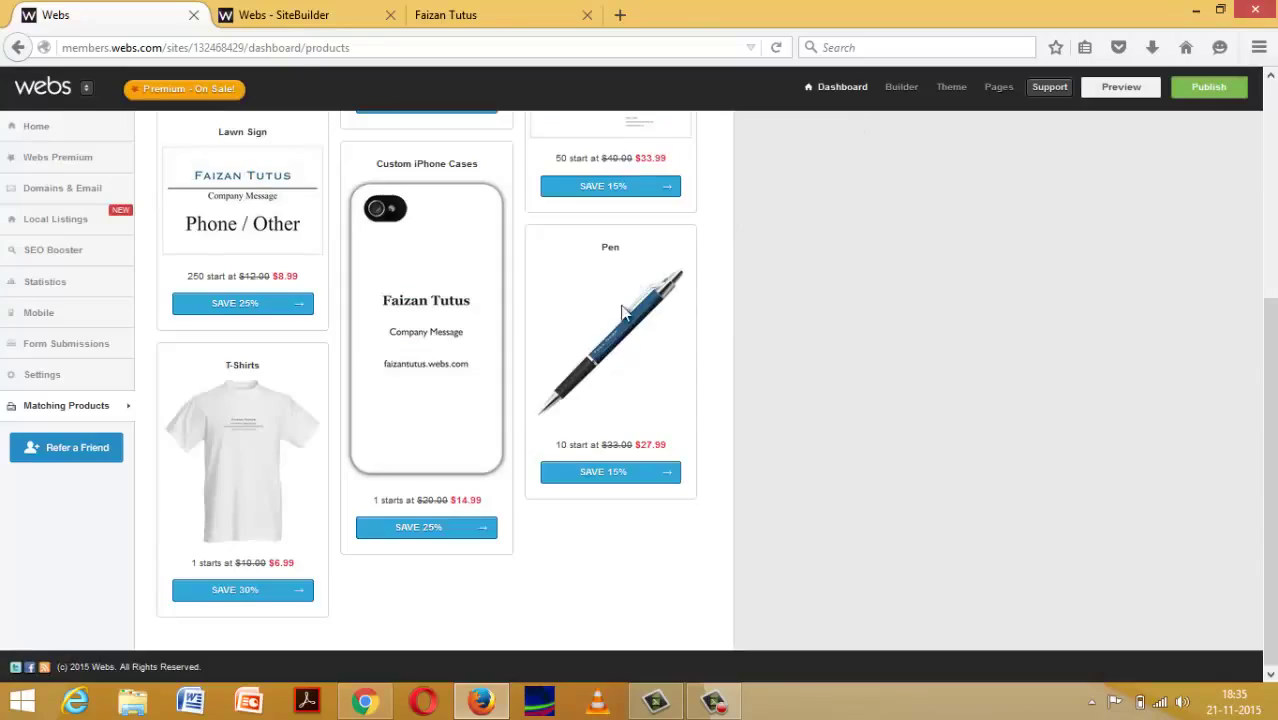
Review the printed product offers again and take a look at the published site in its open browser tab.
{"action": "scroll", "coordinate": [622, 318], "scroll_direction": "up", "scroll_amount": 3}
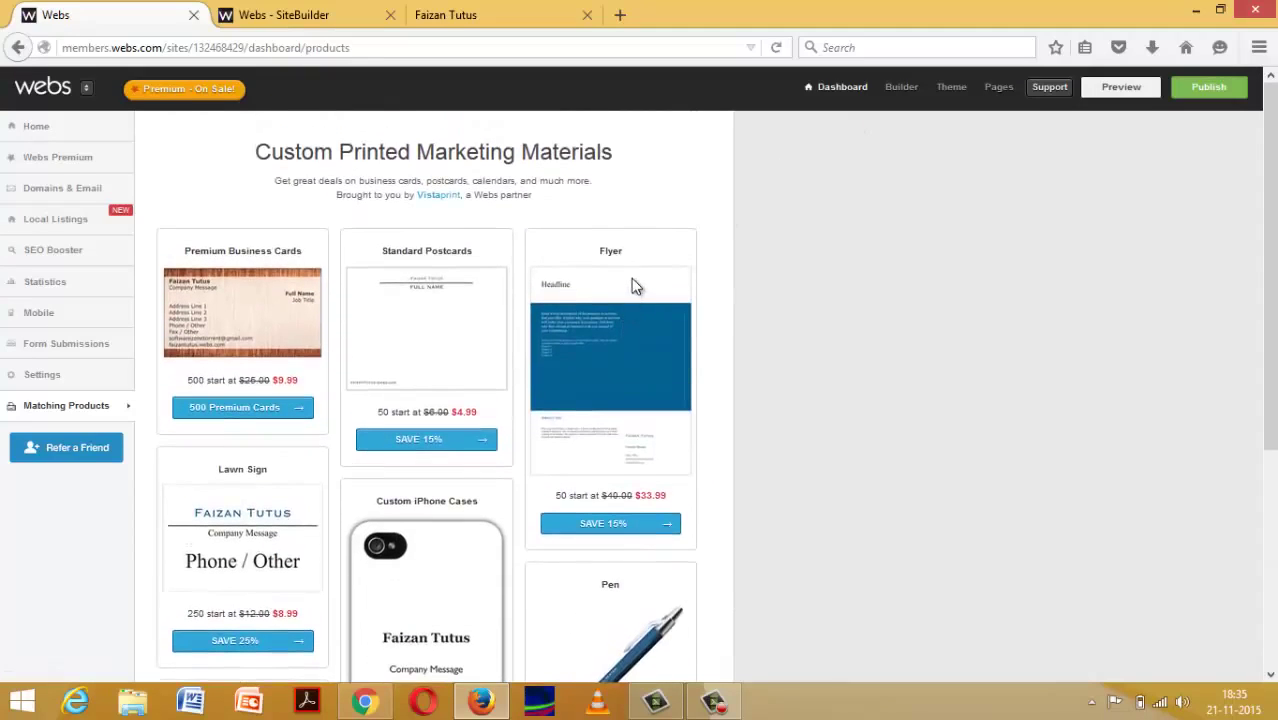
{"action": "scroll", "coordinate": [631, 286], "scroll_direction": "down", "scroll_amount": 3}
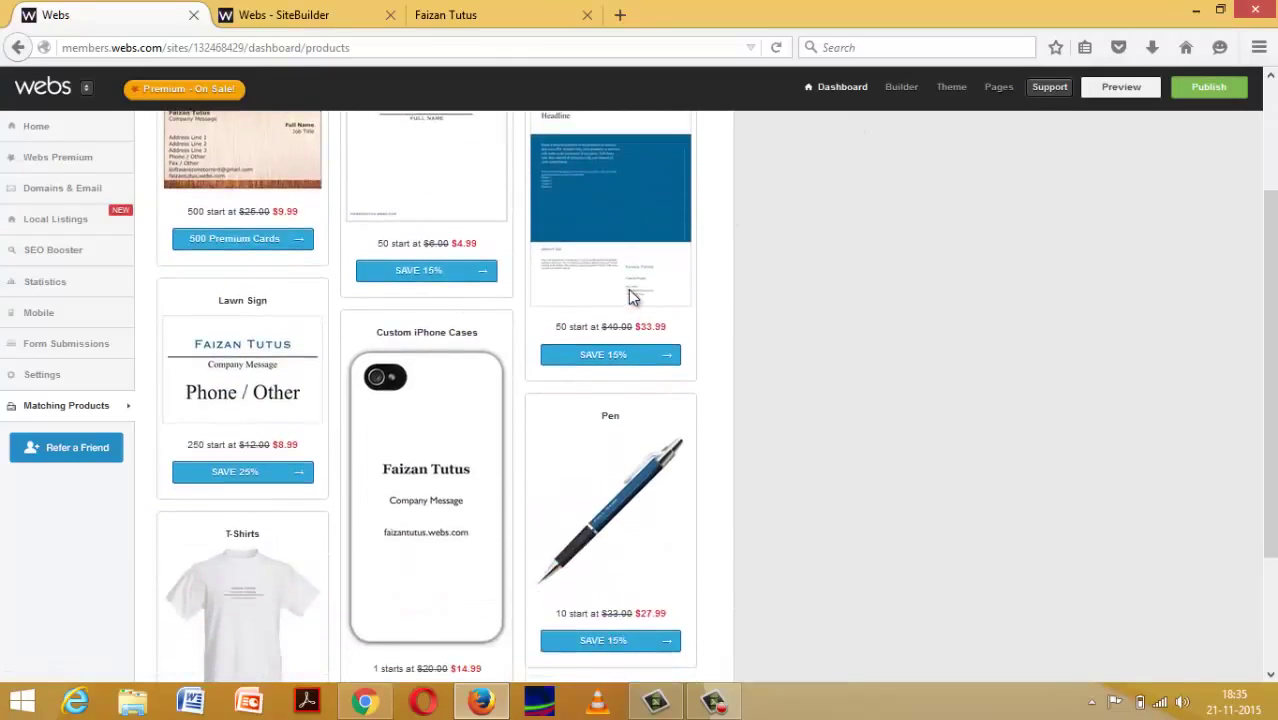
{"action": "scroll", "coordinate": [630, 288], "scroll_direction": "up", "scroll_amount": 2}
{"action": "scroll", "coordinate": [630, 289], "scroll_direction": "up", "scroll_amount": 1}
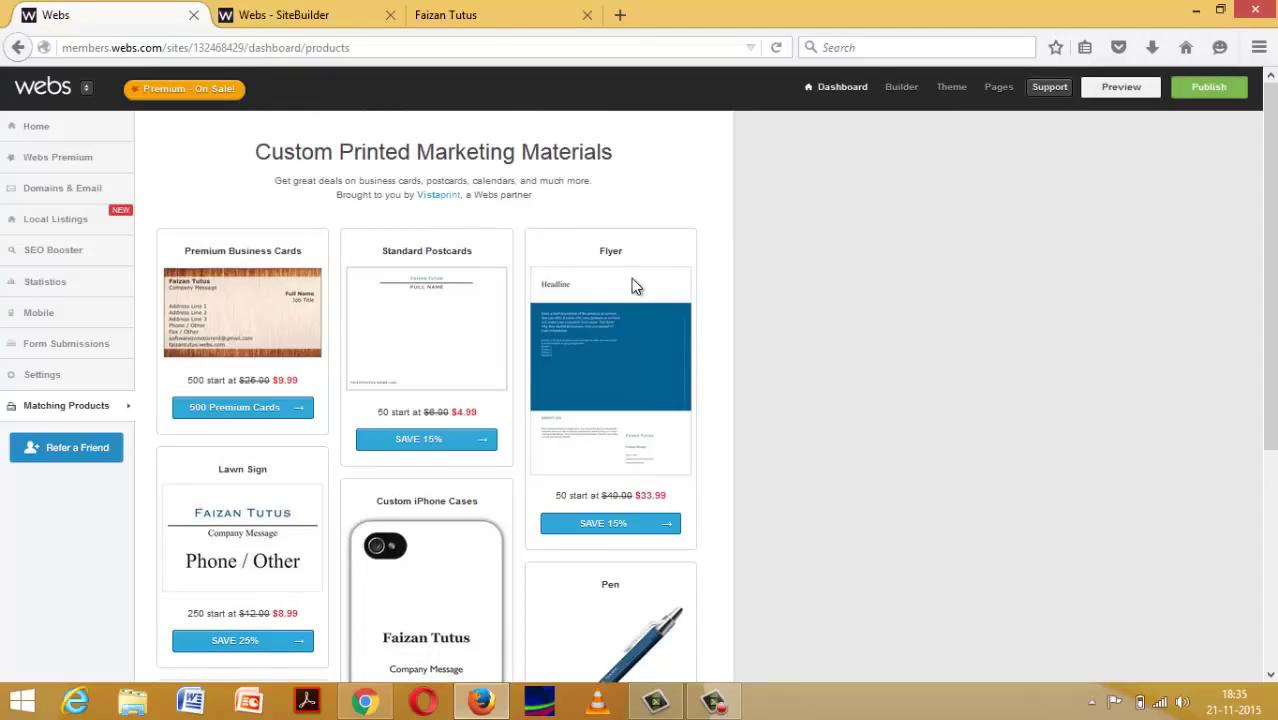
{"action": "left_click", "coordinate": [473, 20]}
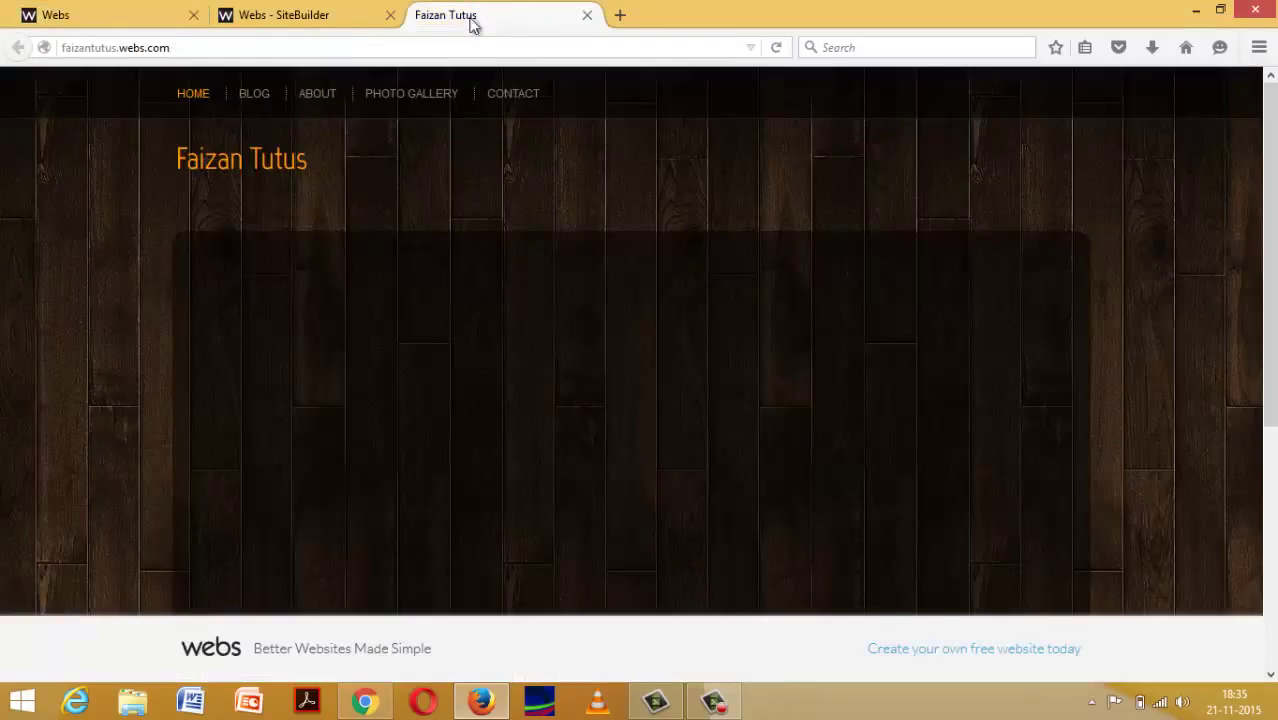
{"action": "left_click", "coordinate": [80, 12]}
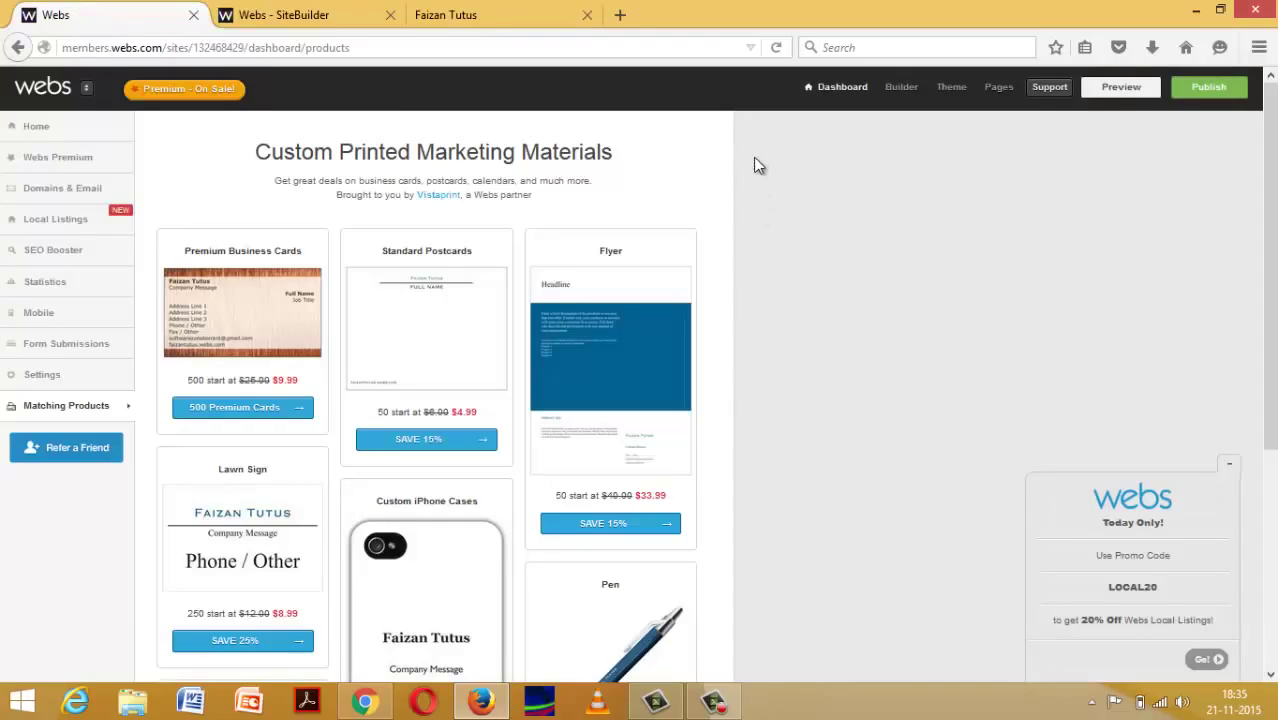
{"action": "scroll", "coordinate": [600, 200], "scroll_direction": "down", "scroll_amount": 2}
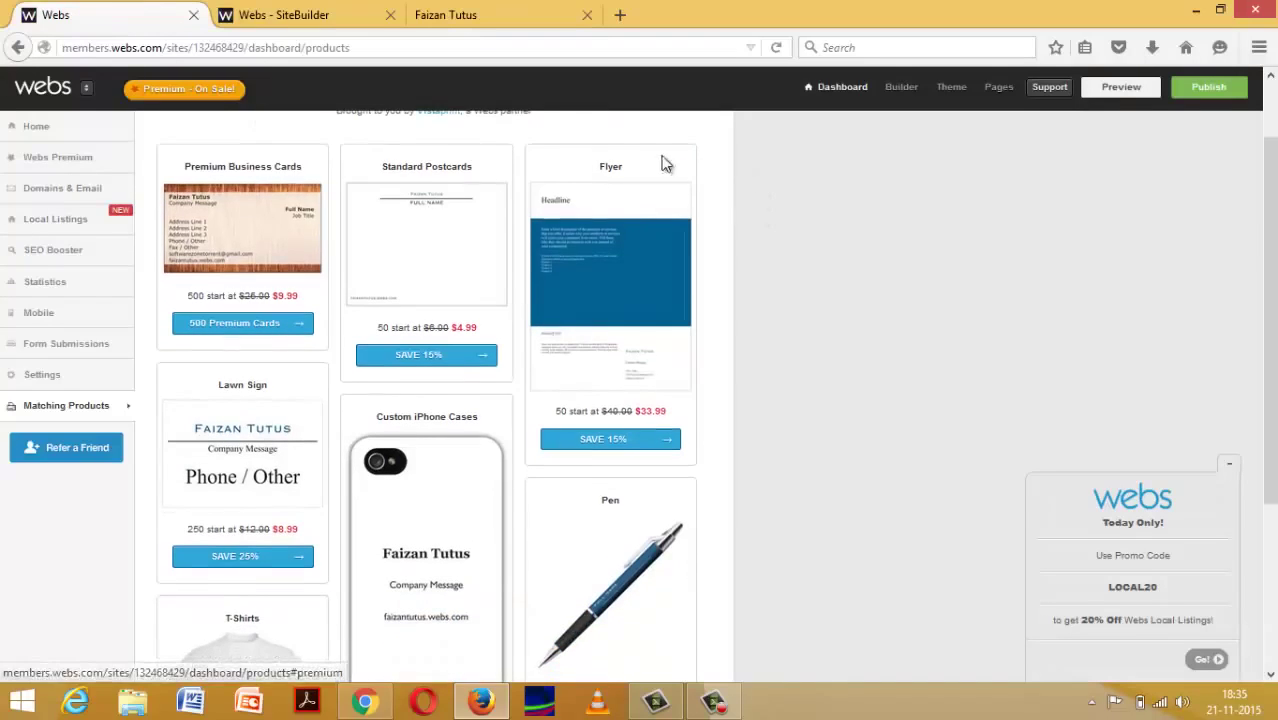
{"action": "scroll", "coordinate": [820, 125], "scroll_direction": "up", "scroll_amount": 2}
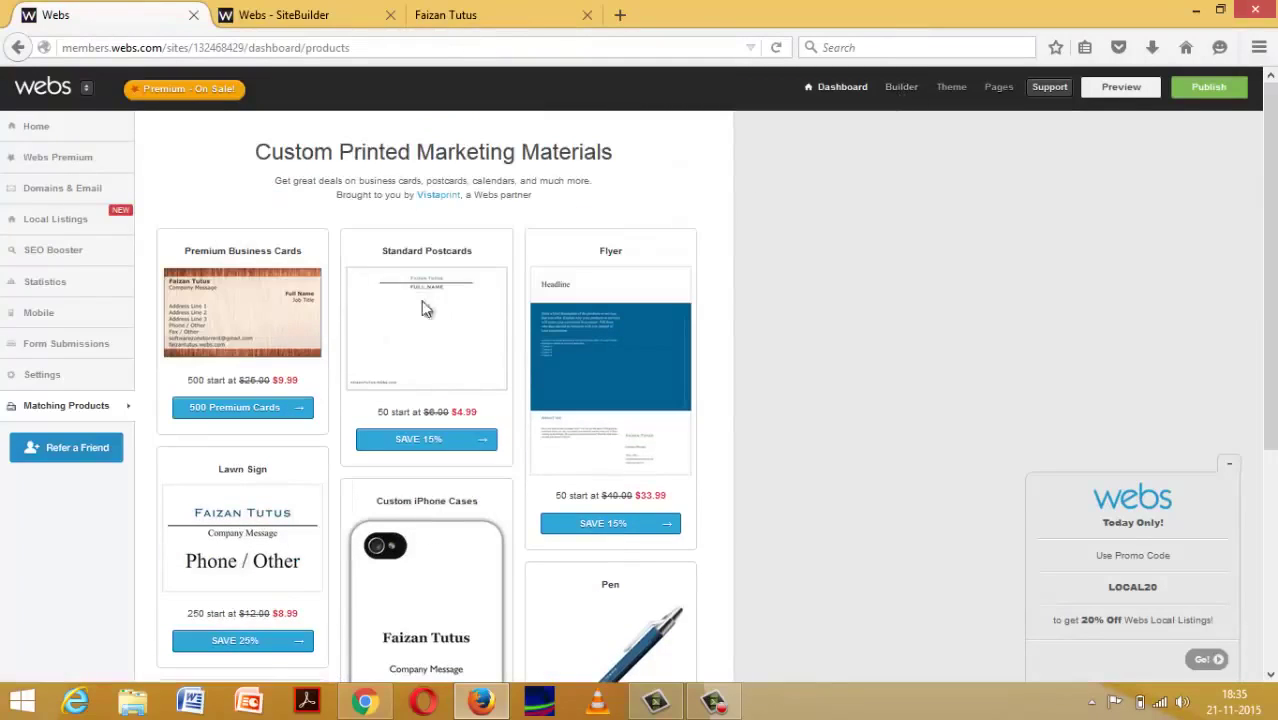
{"action": "left_click", "coordinate": [716, 702]}
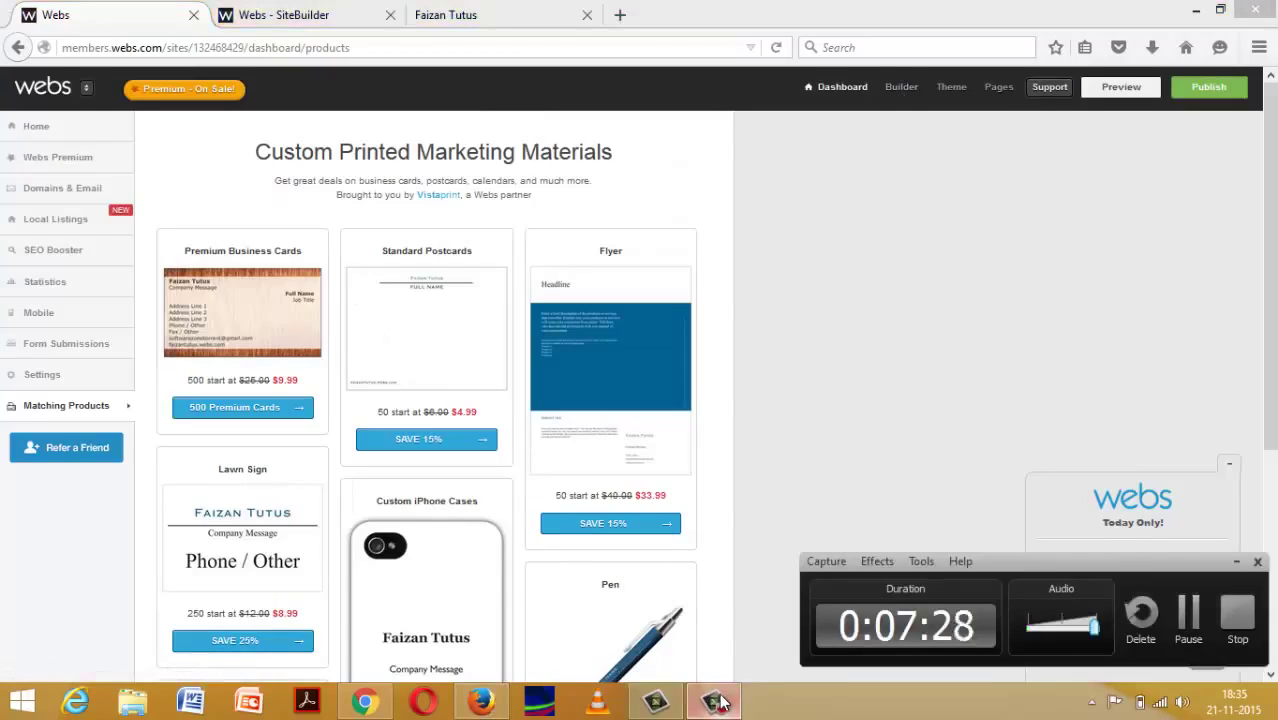
{"action": "left_click", "coordinate": [716, 702]}
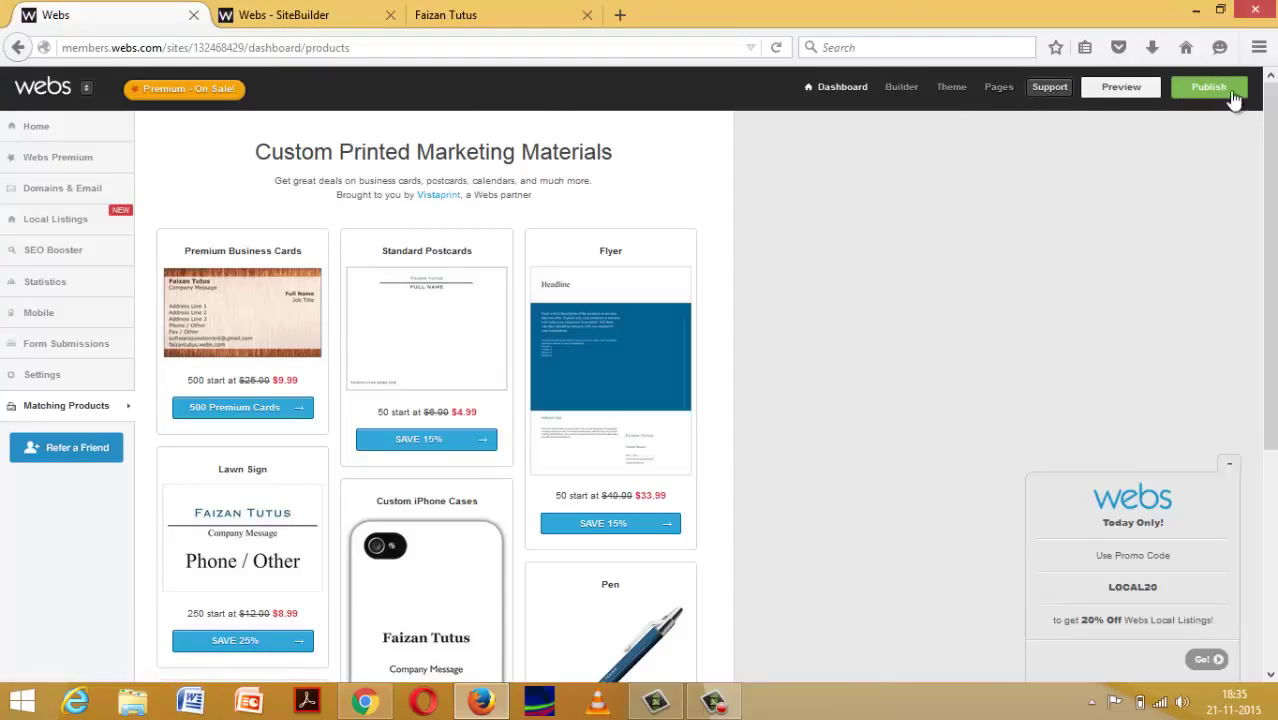
Minimize the Webs promo code popup and open the account menu beside the Webs logo.
{"action": "left_click", "coordinate": [1232, 470]}
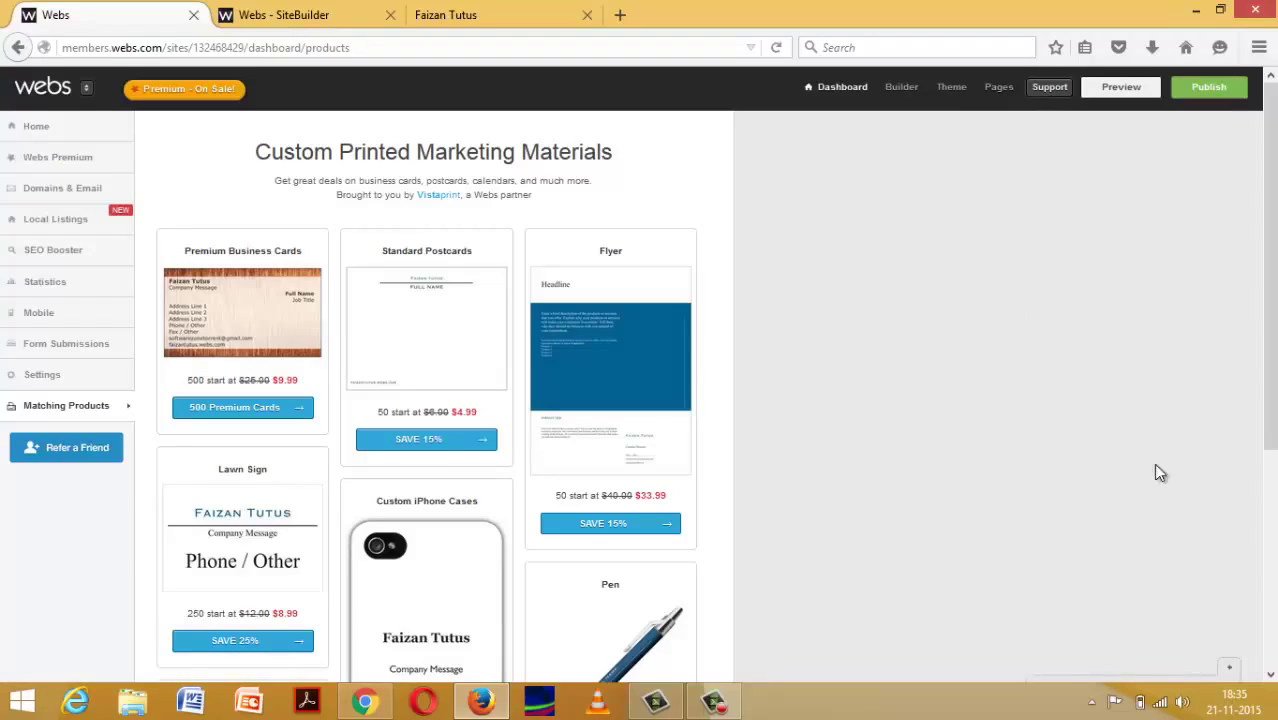
{"action": "right_click", "coordinate": [640, 470]}
{"action": "left_click", "coordinate": [549, 182]}
{"action": "left_click", "coordinate": [86, 87]}
{"action": "left_click", "coordinate": [90, 94]}
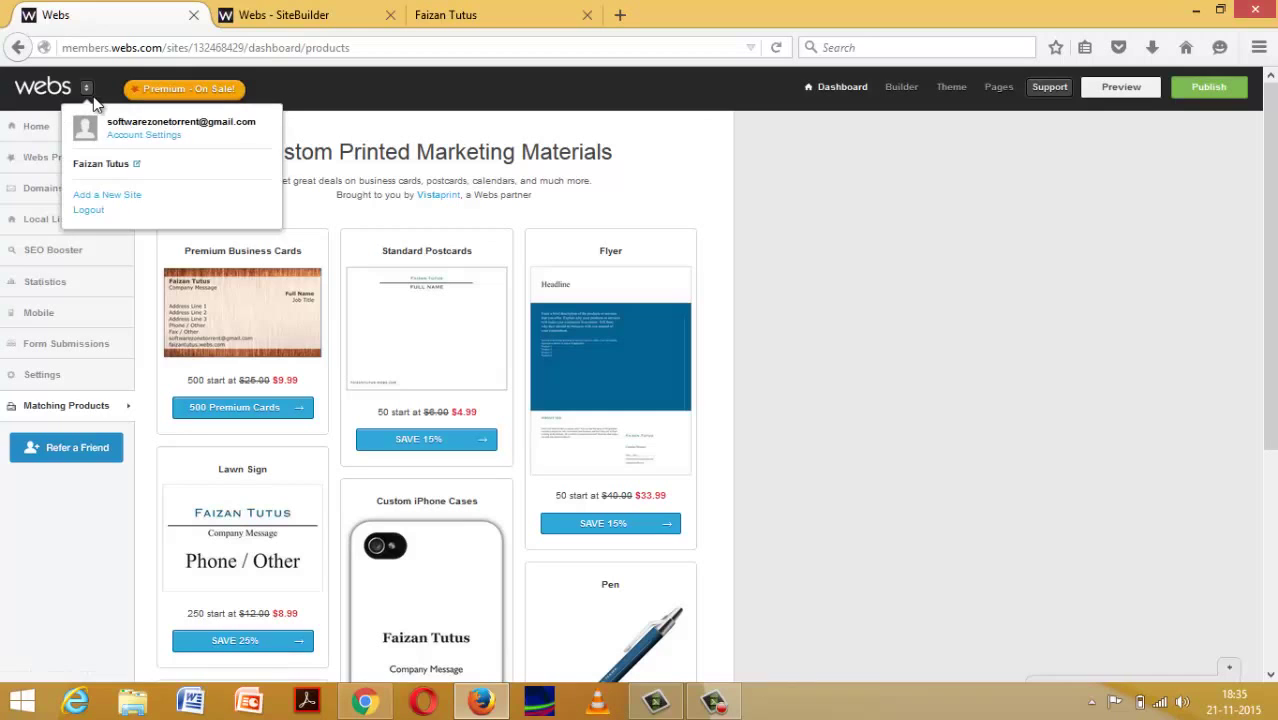
Switch to the SiteBuilder page and look over the empty home page from the navigation bar to the footer.
{"action": "left_click", "coordinate": [376, 12]}
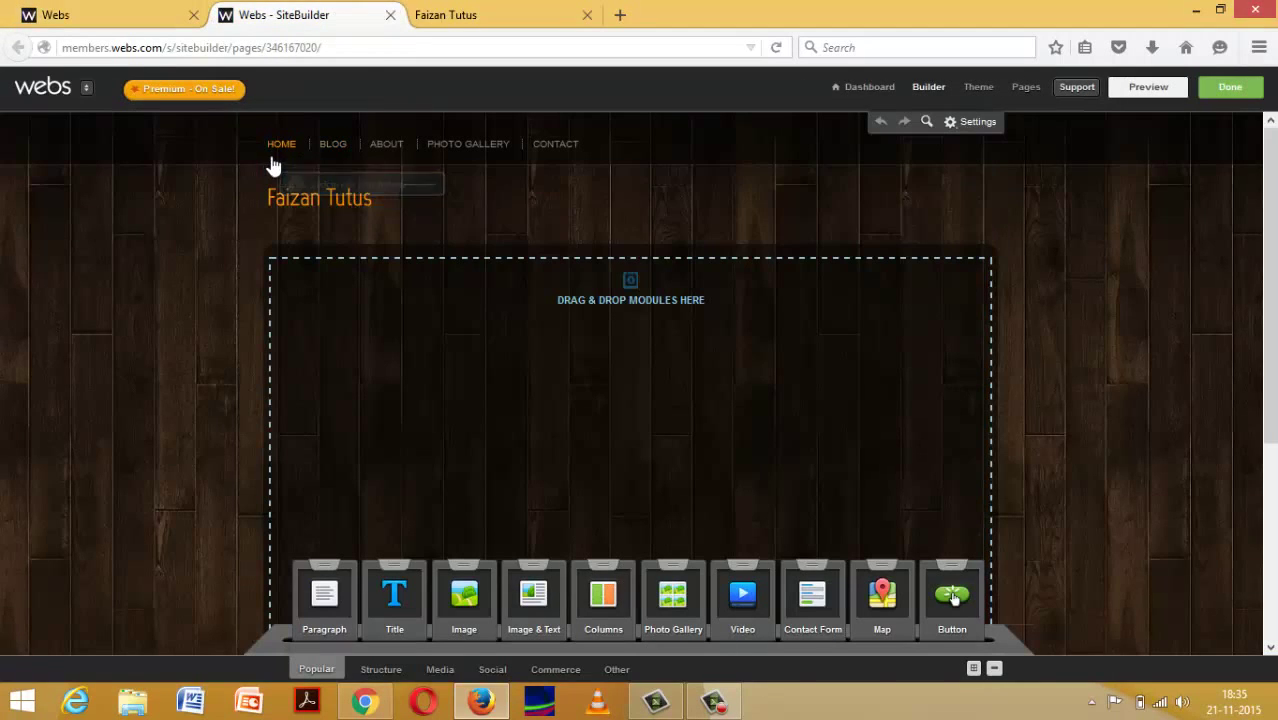
{"action": "scroll", "coordinate": [323, 198], "scroll_direction": "down", "scroll_amount": 1}
{"action": "scroll", "coordinate": [323, 198], "scroll_direction": "down", "scroll_amount": 3}
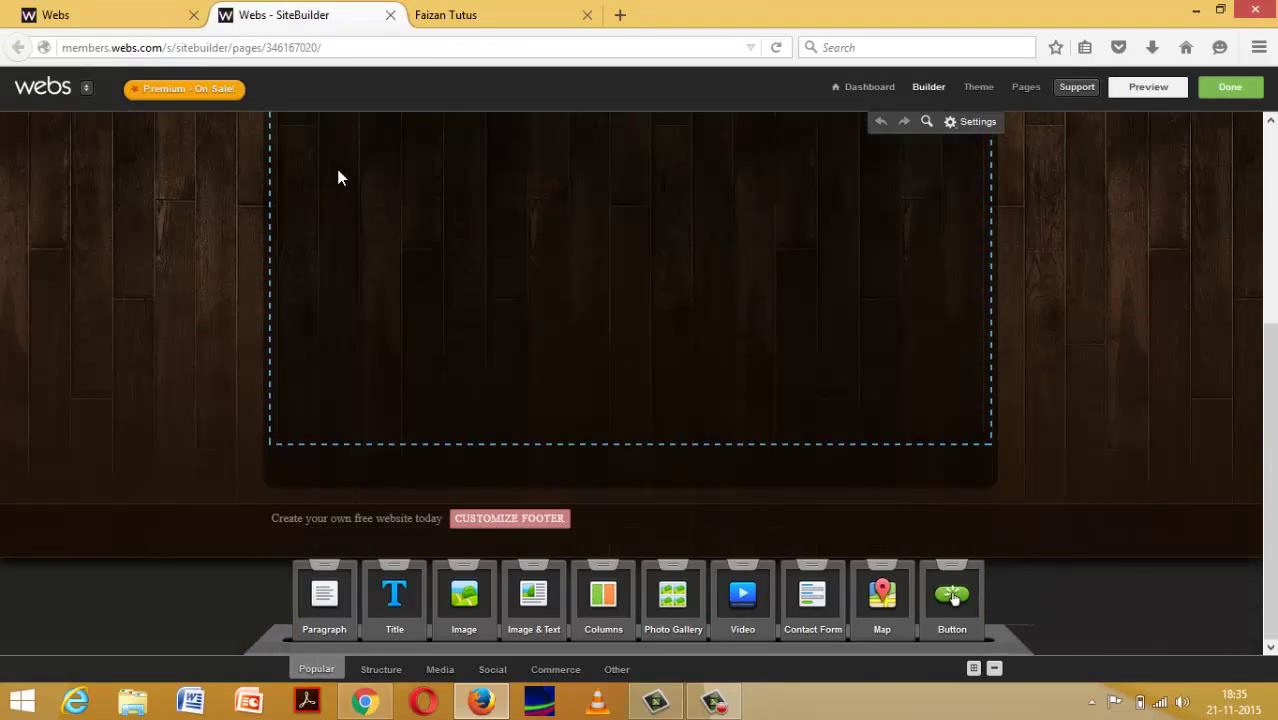
{"action": "scroll", "coordinate": [337, 165], "scroll_direction": "up", "scroll_amount": 5}
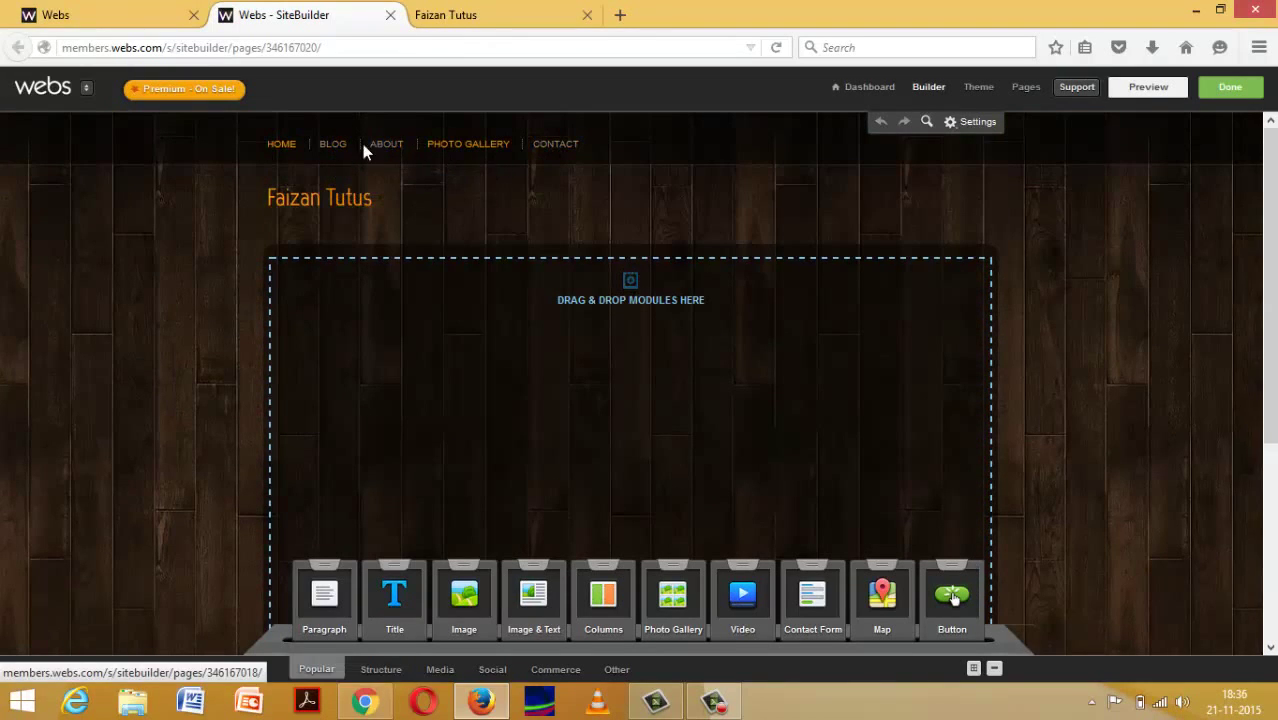
{"action": "scroll", "coordinate": [490, 206], "scroll_direction": "down", "scroll_amount": 3}
{"action": "scroll", "coordinate": [479, 195], "scroll_direction": "up", "scroll_amount": 3}
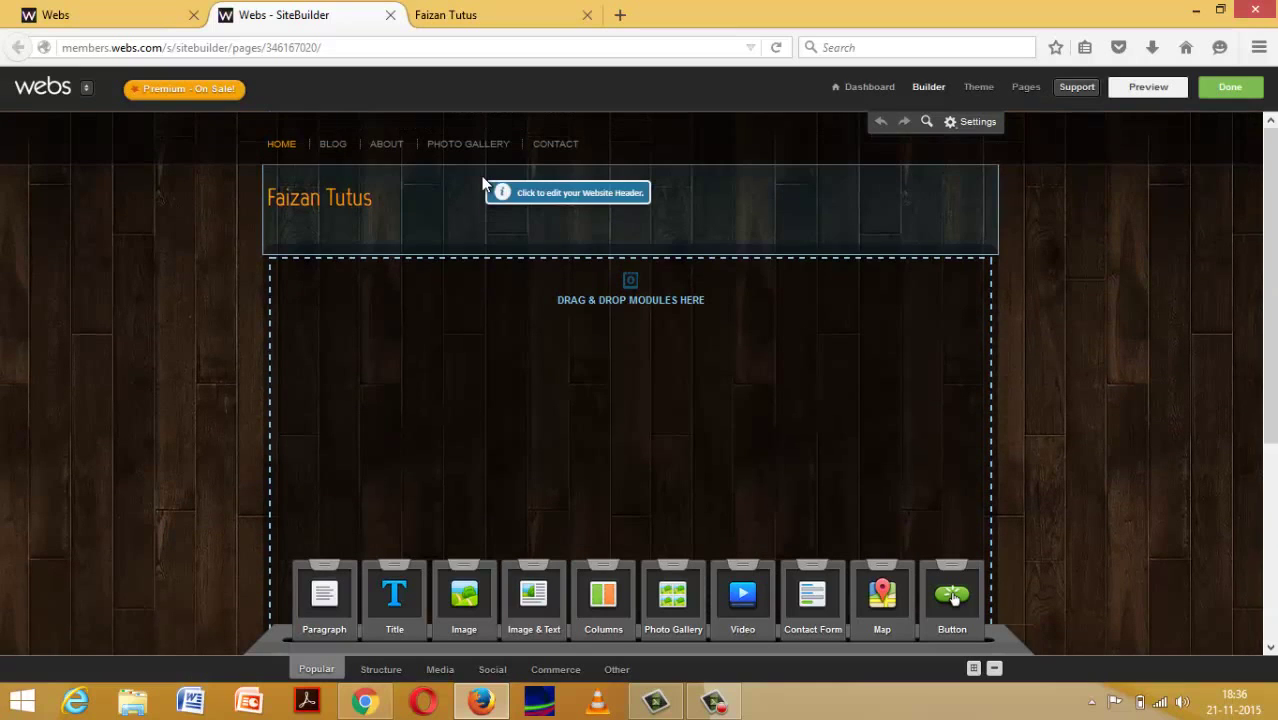